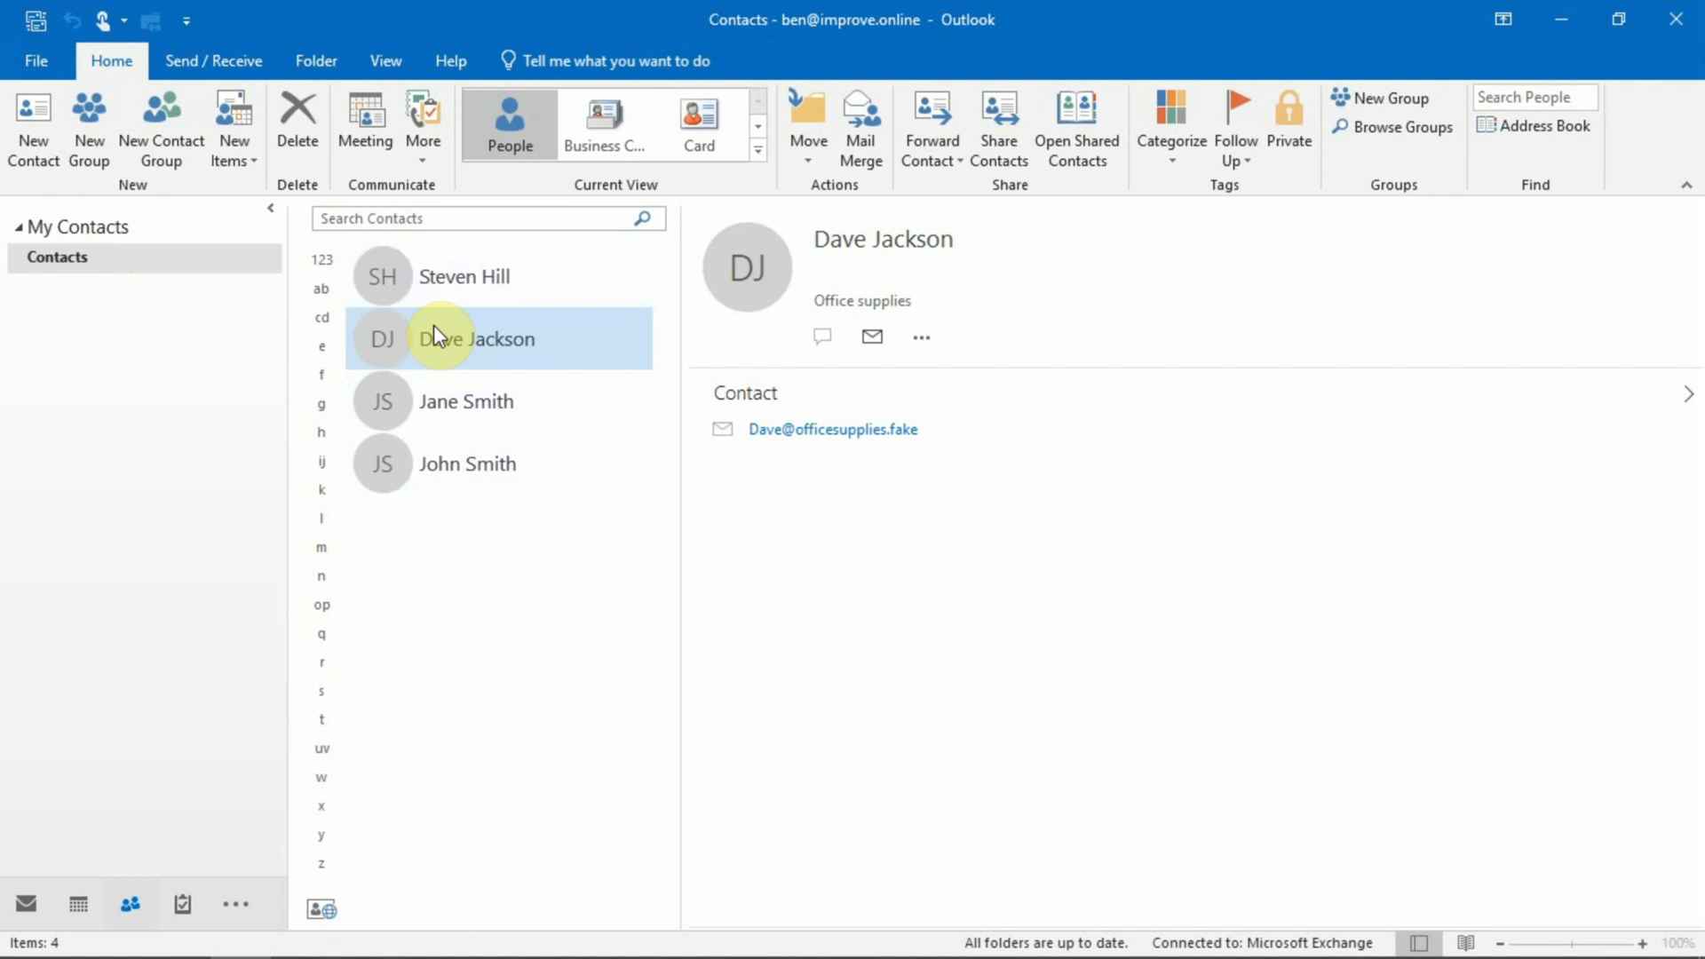
Switch from the Contacts list in People to the mail Inbox.
left_click(27, 906)
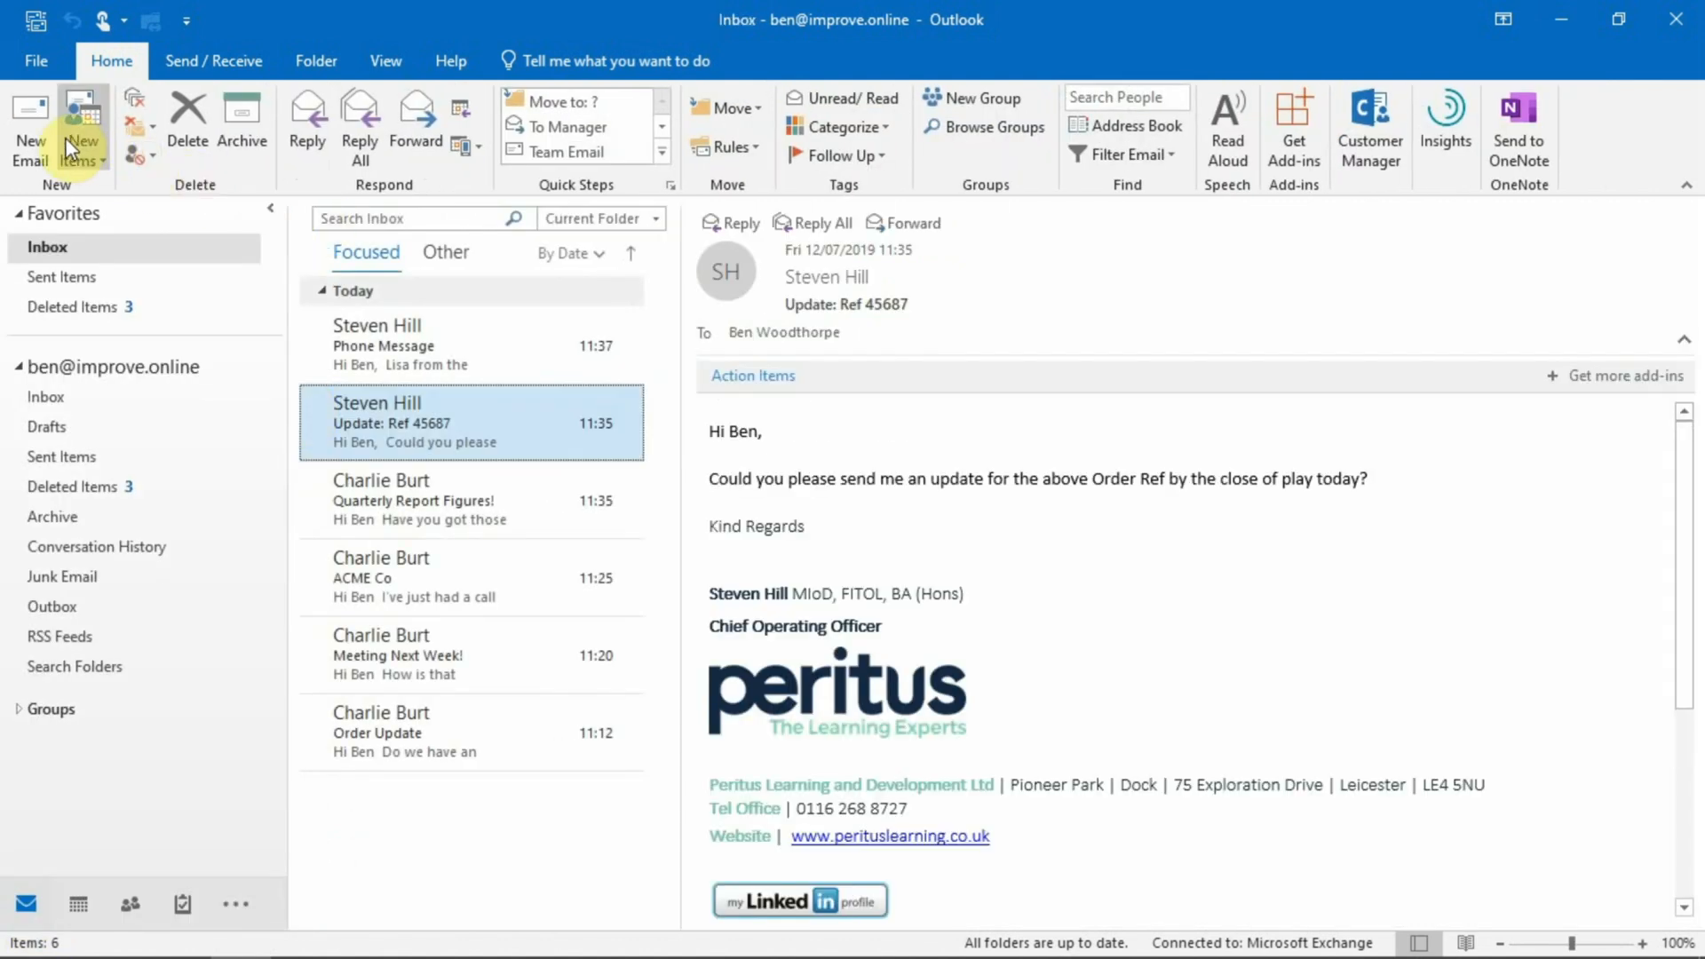
left_click(38, 134)
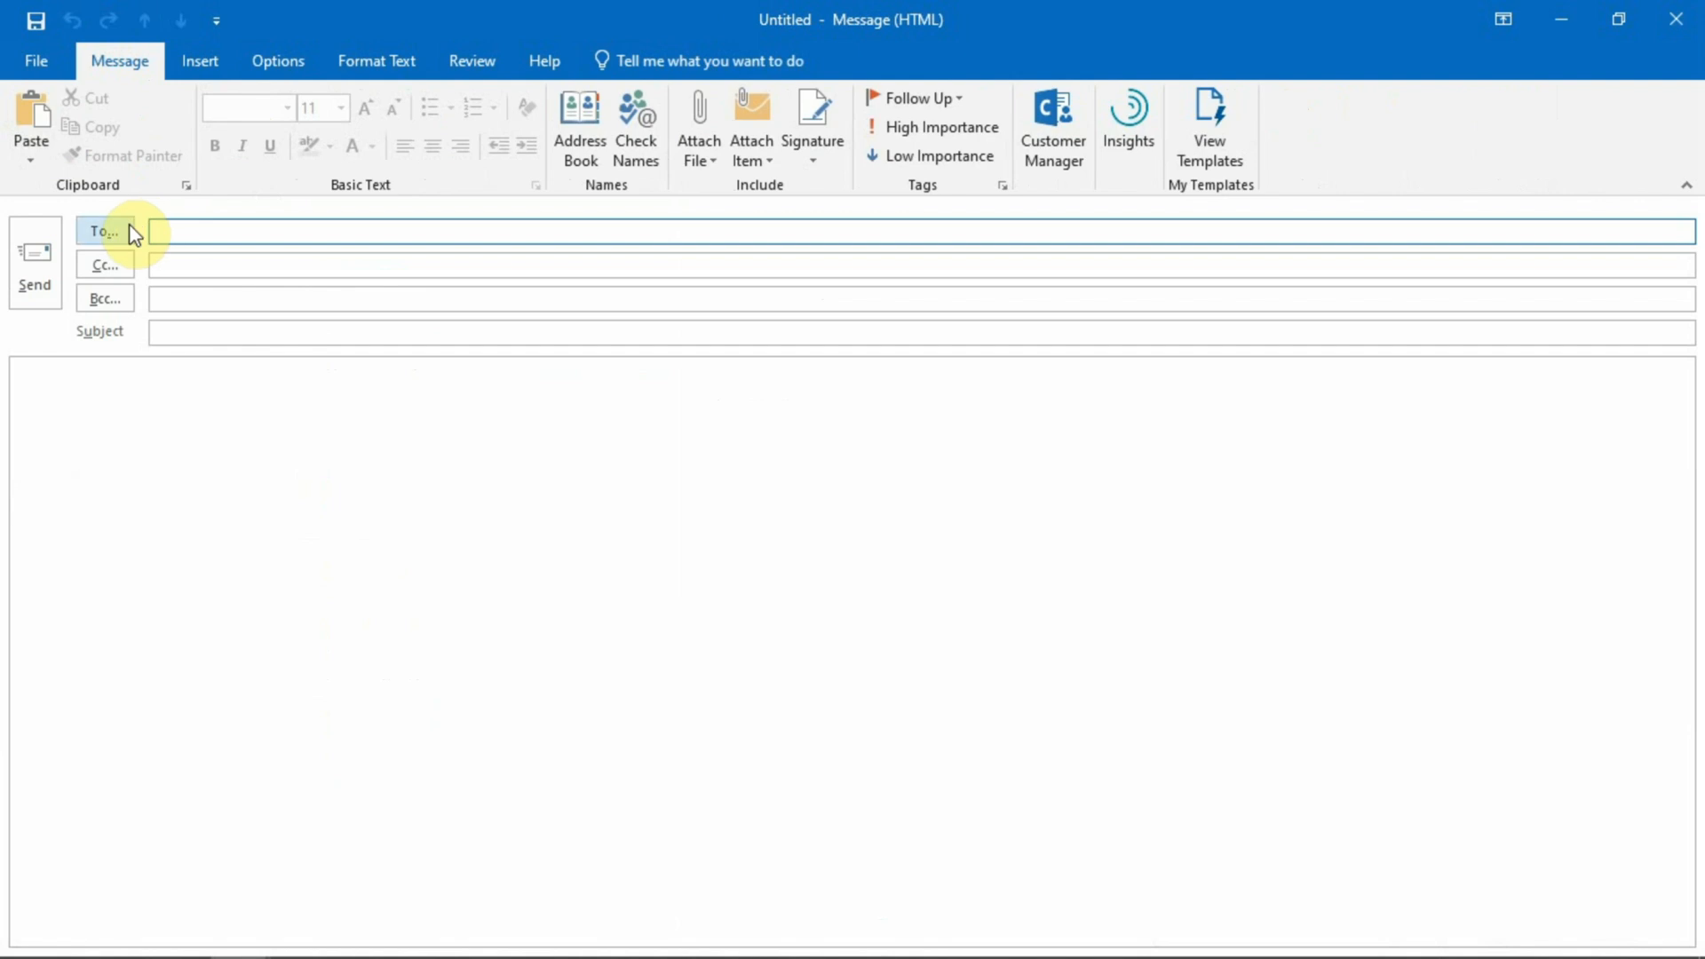
left_click(132, 233)
left_click(757, 235)
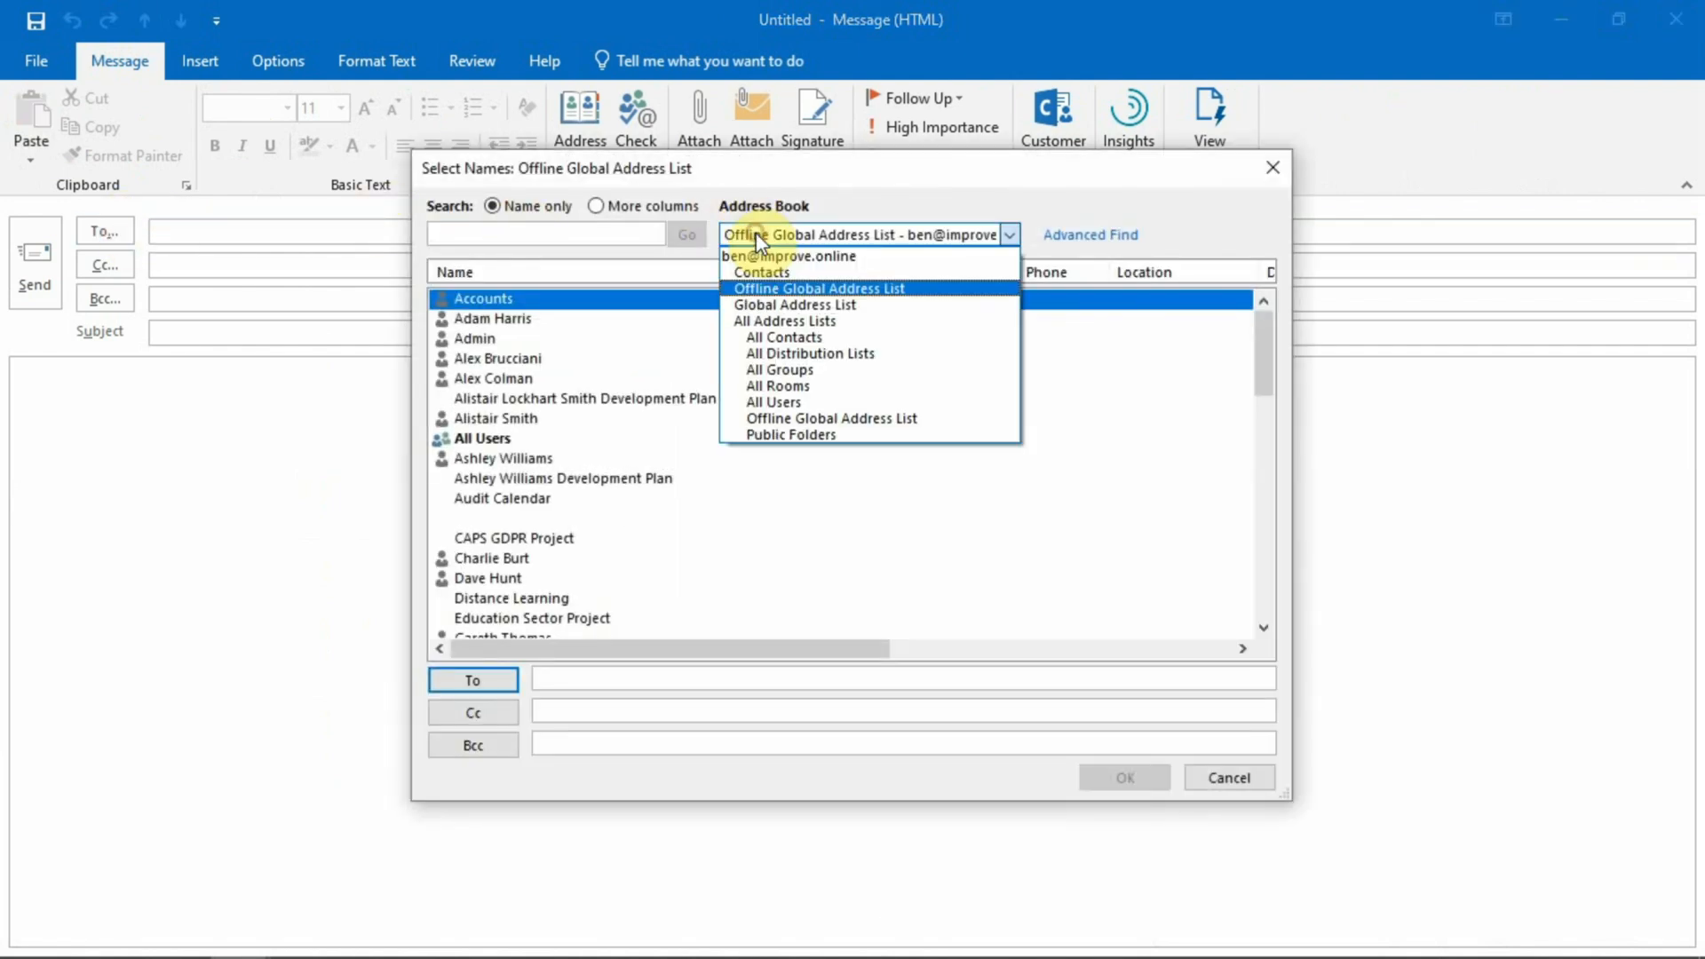
left_click(760, 271)
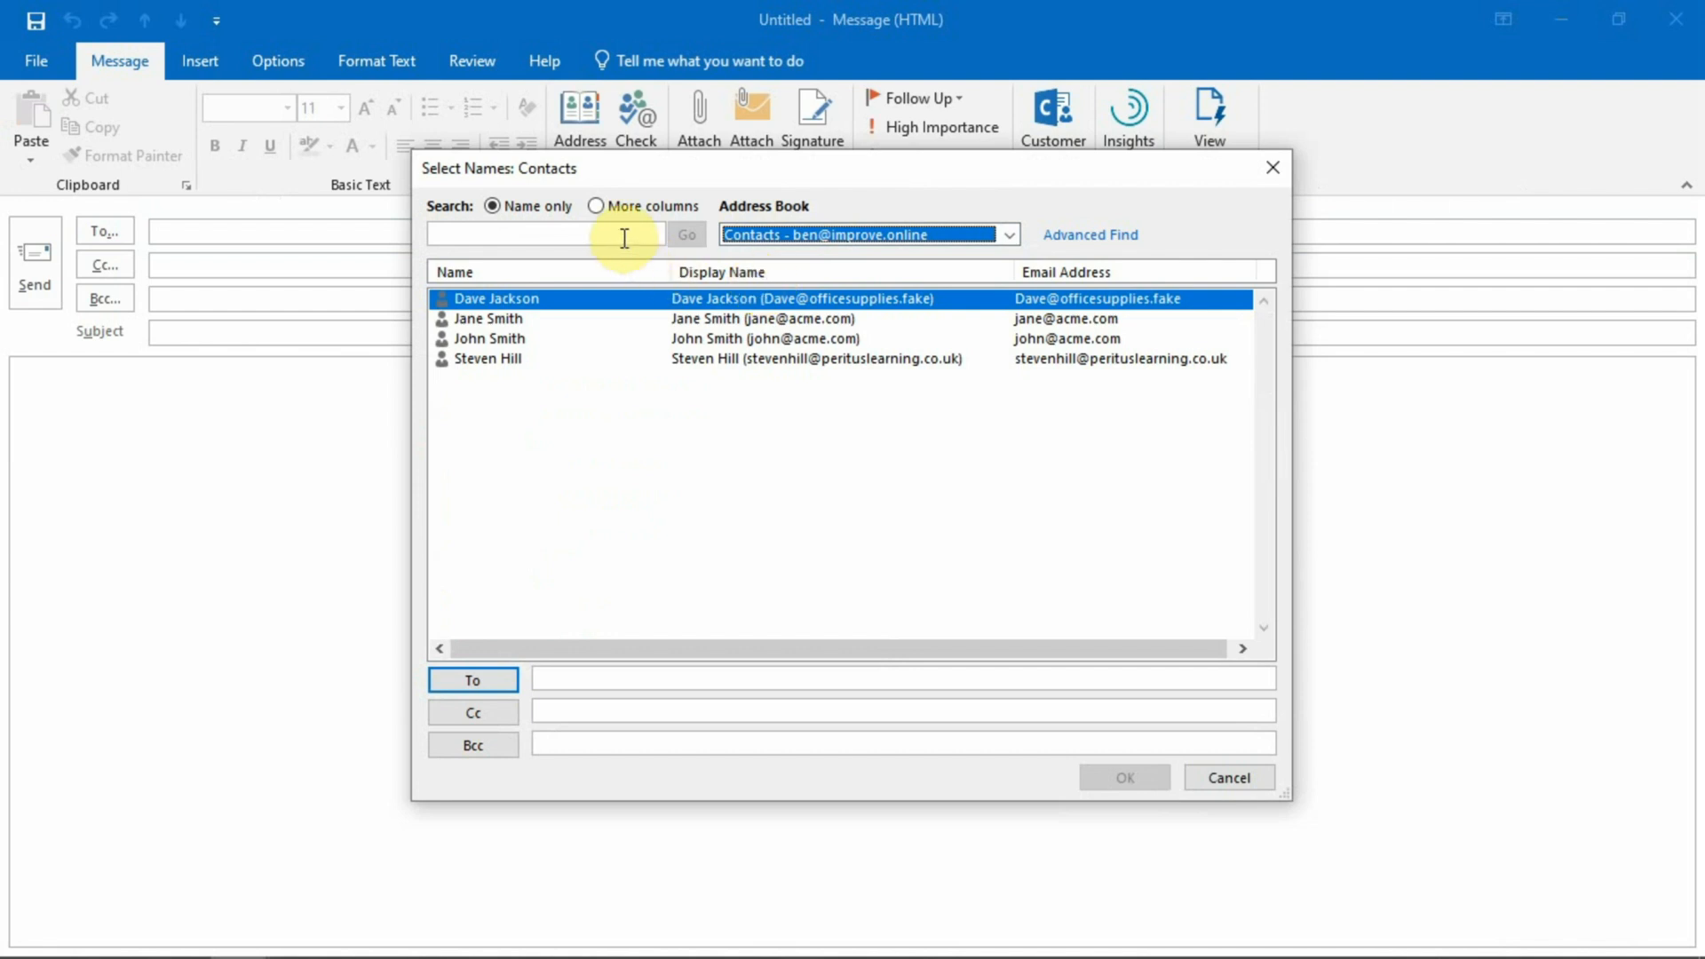
left_click(1273, 167)
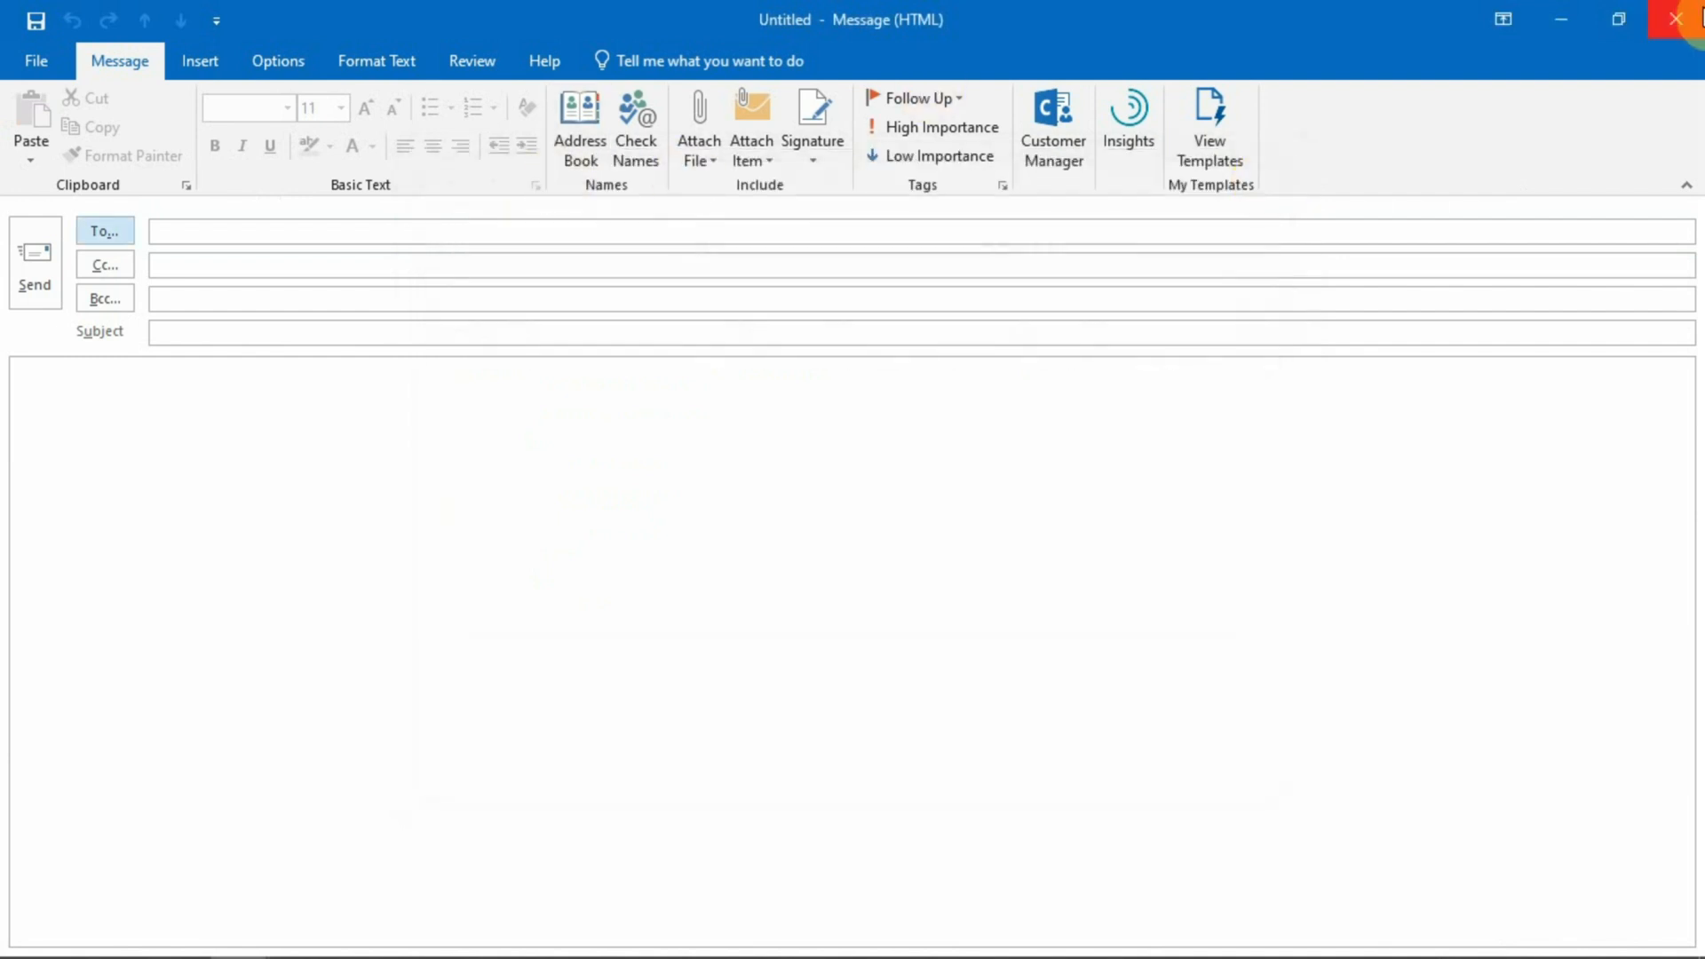
left_click(1698, 19)
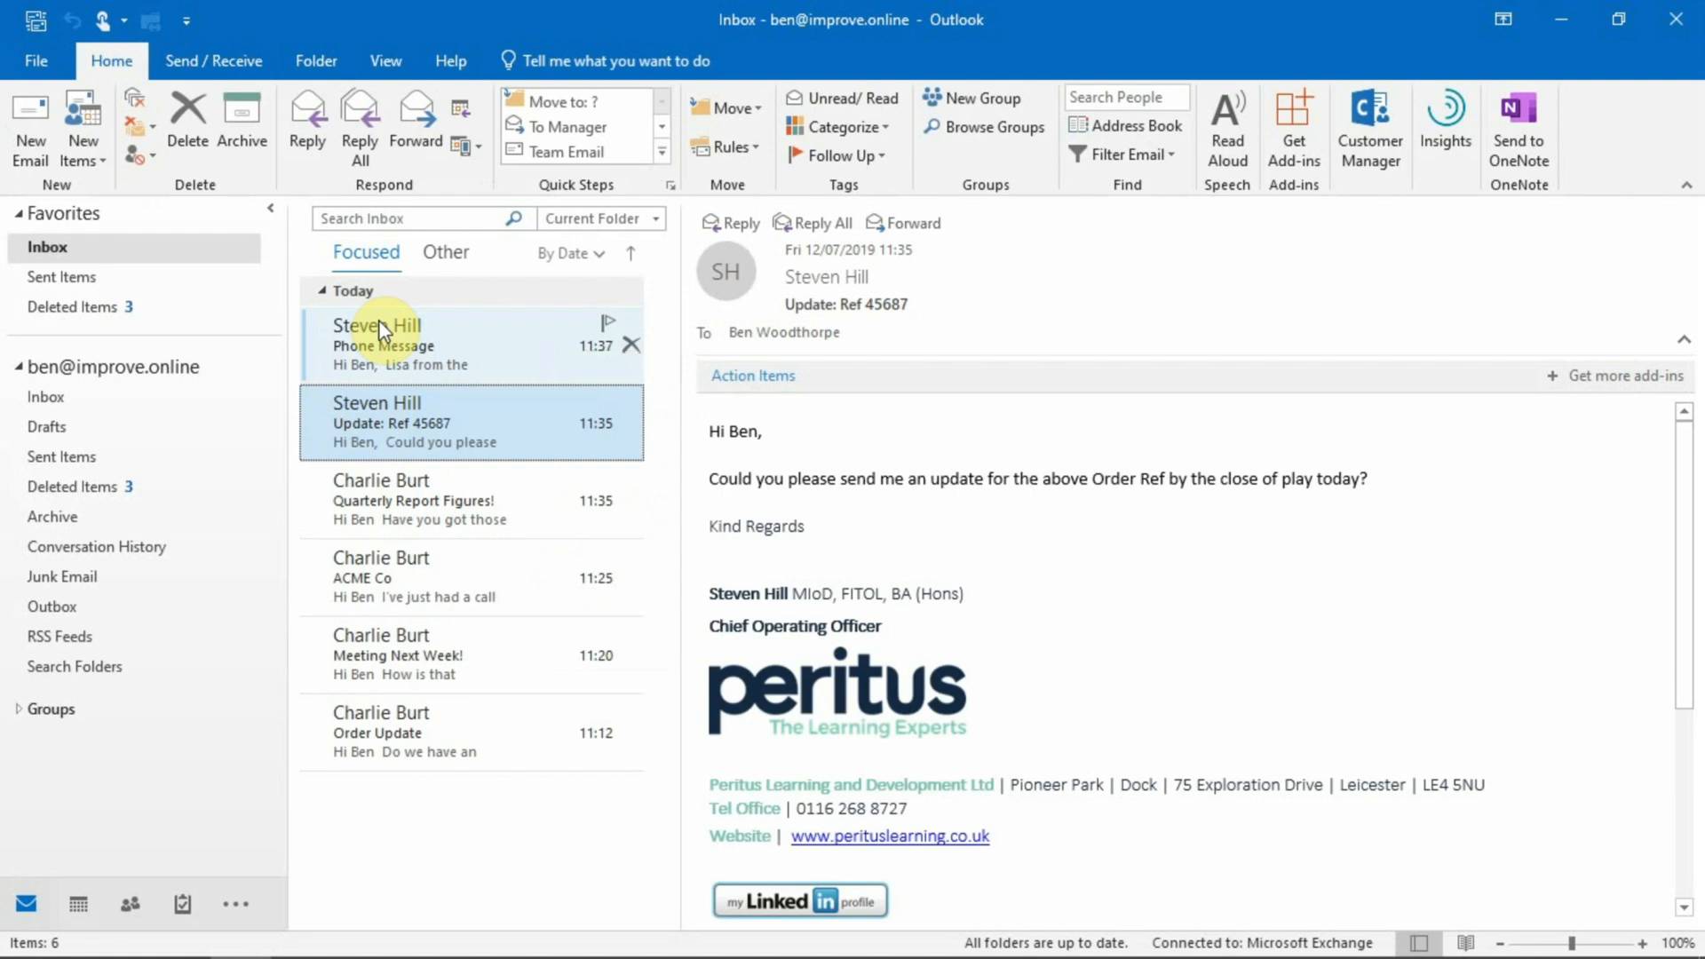
In People, add a new contacts folder named 'Project A' under Contacts.
left_click(127, 900)
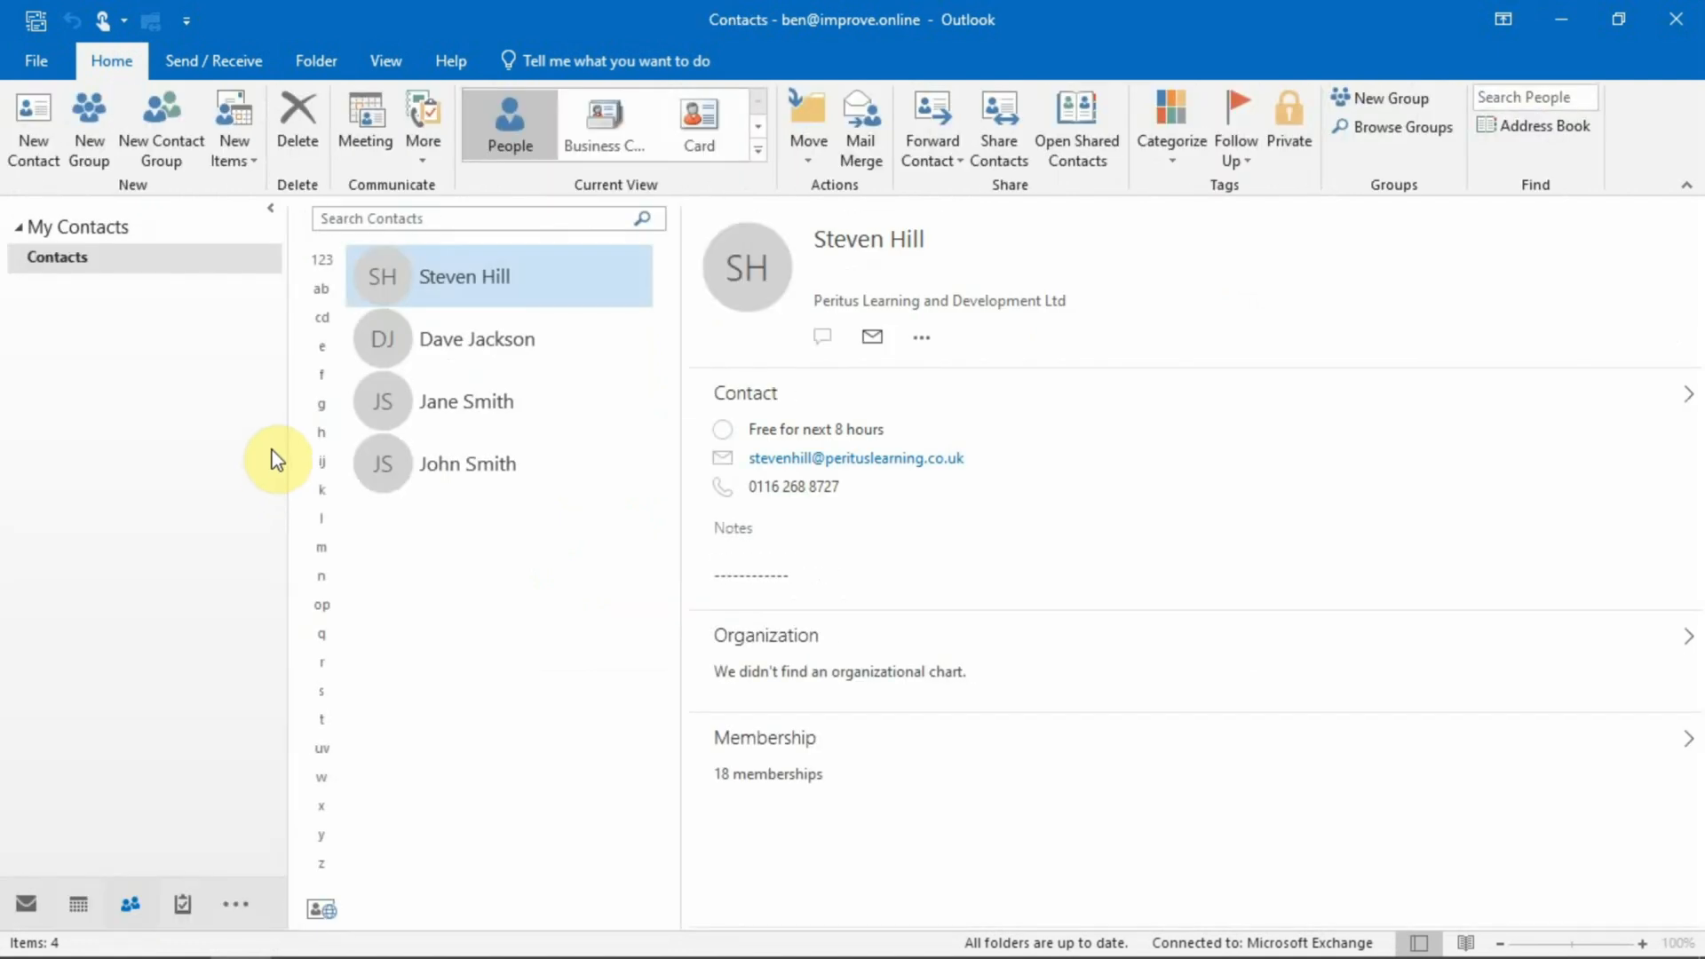
right_click(72, 263)
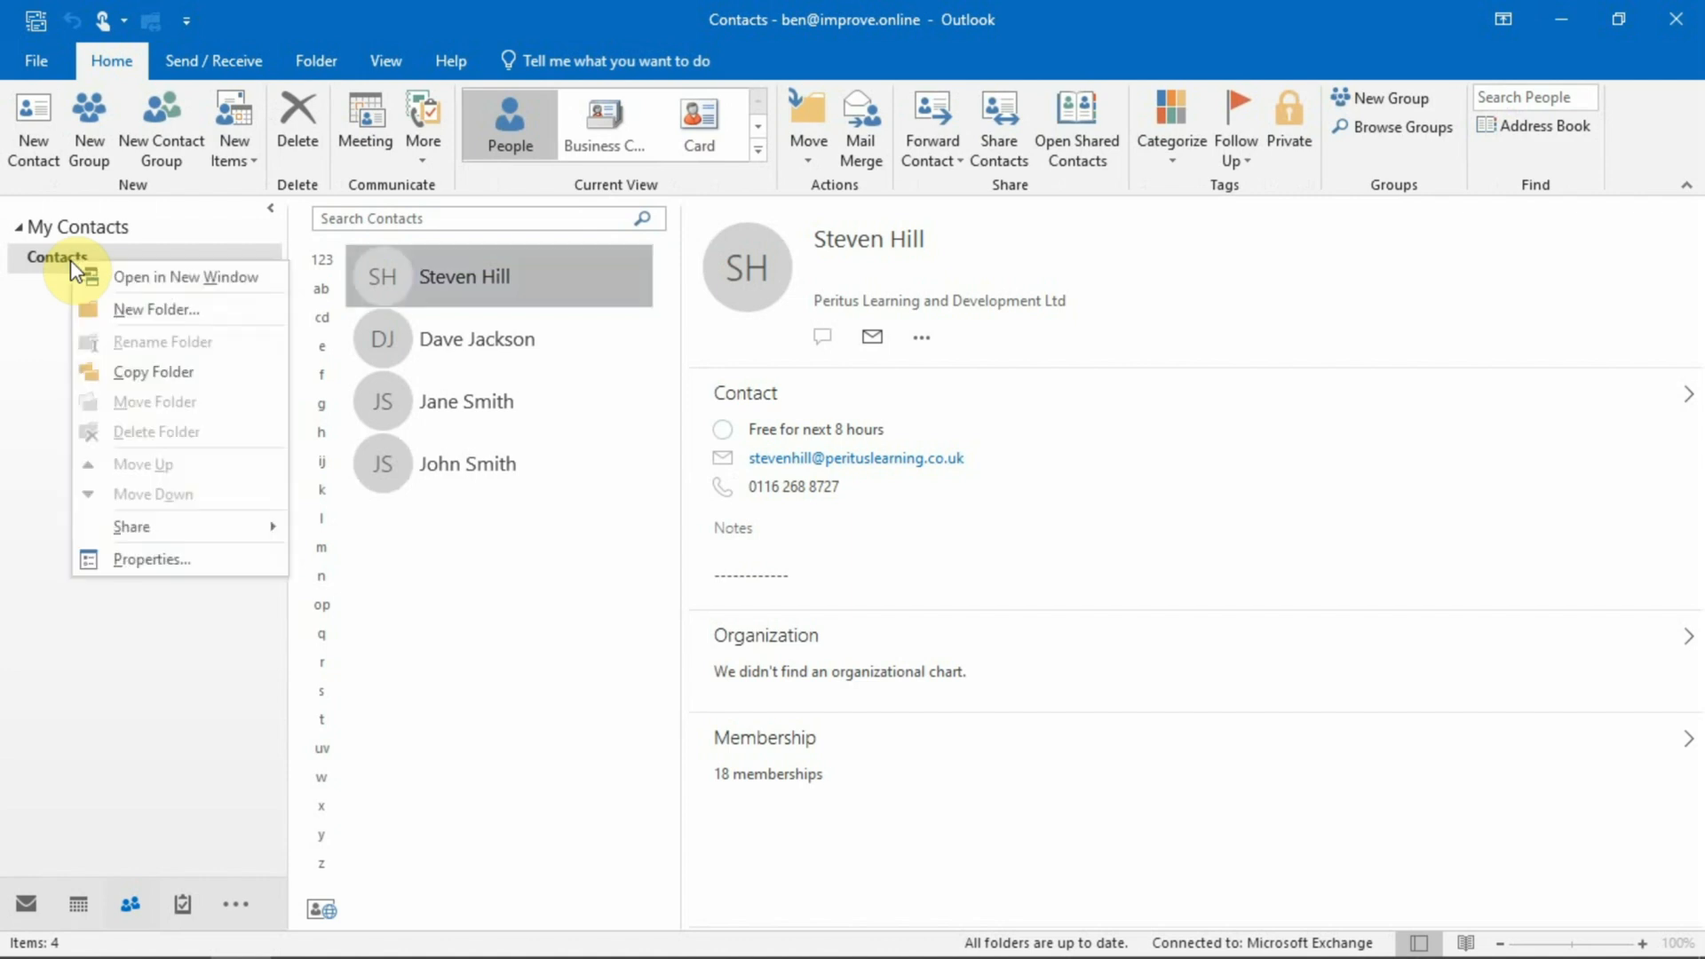
left_click(118, 313)
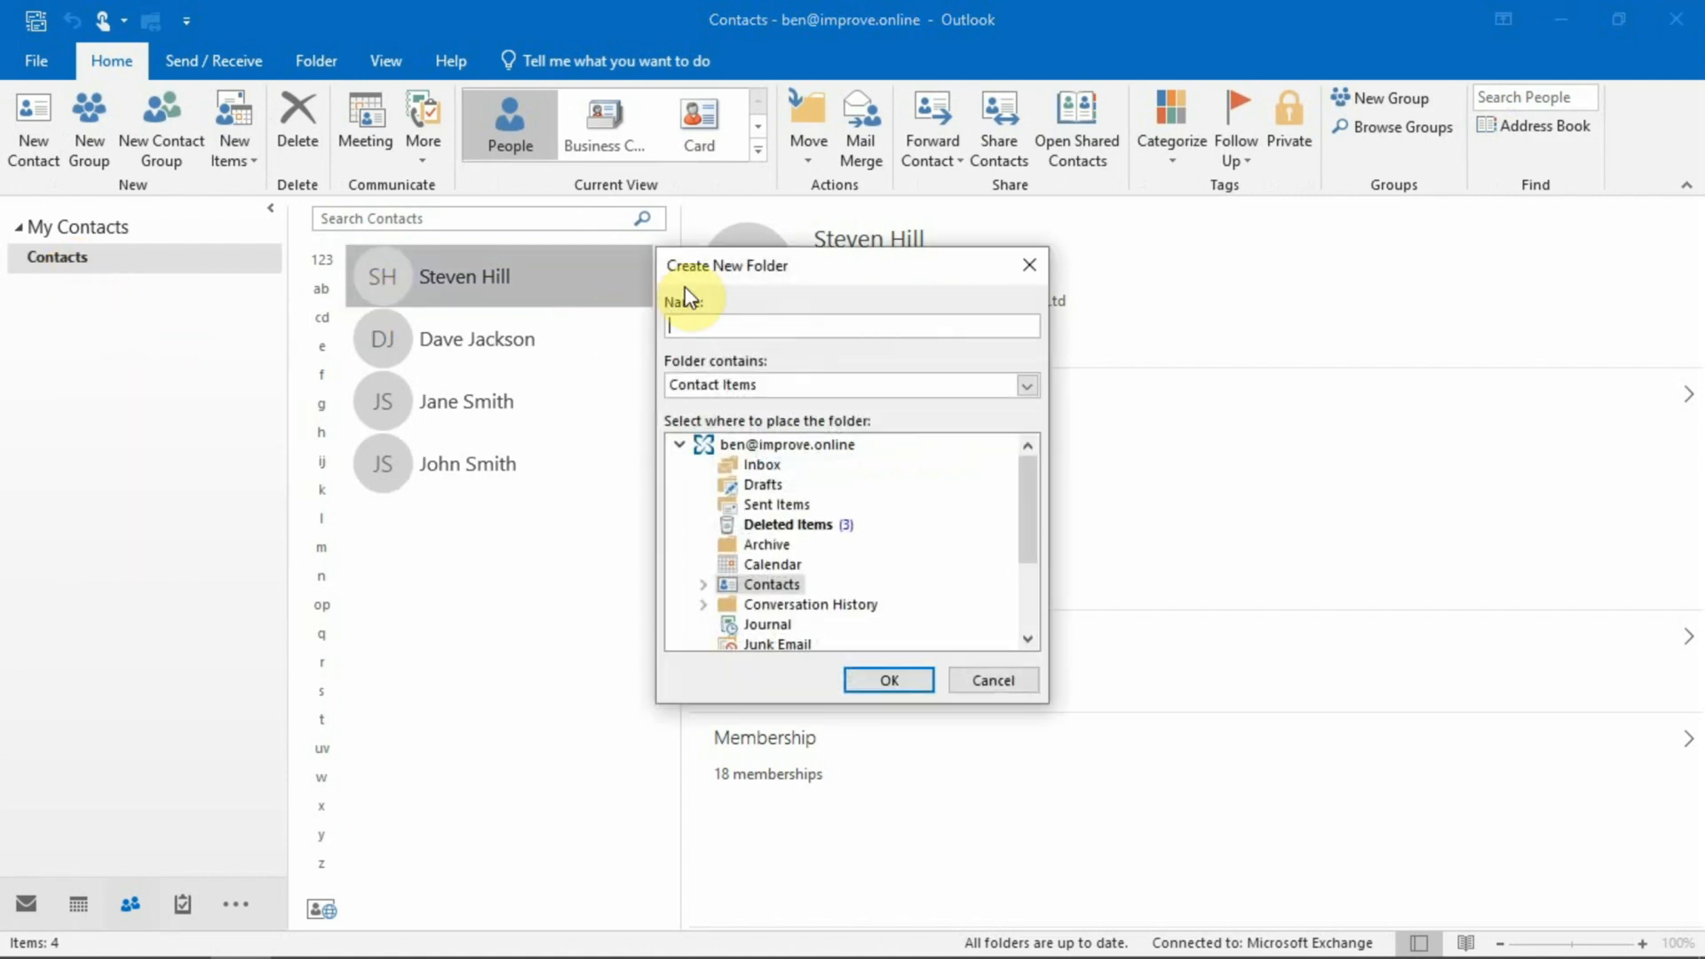
left_click_drag(695, 282, 676, 290)
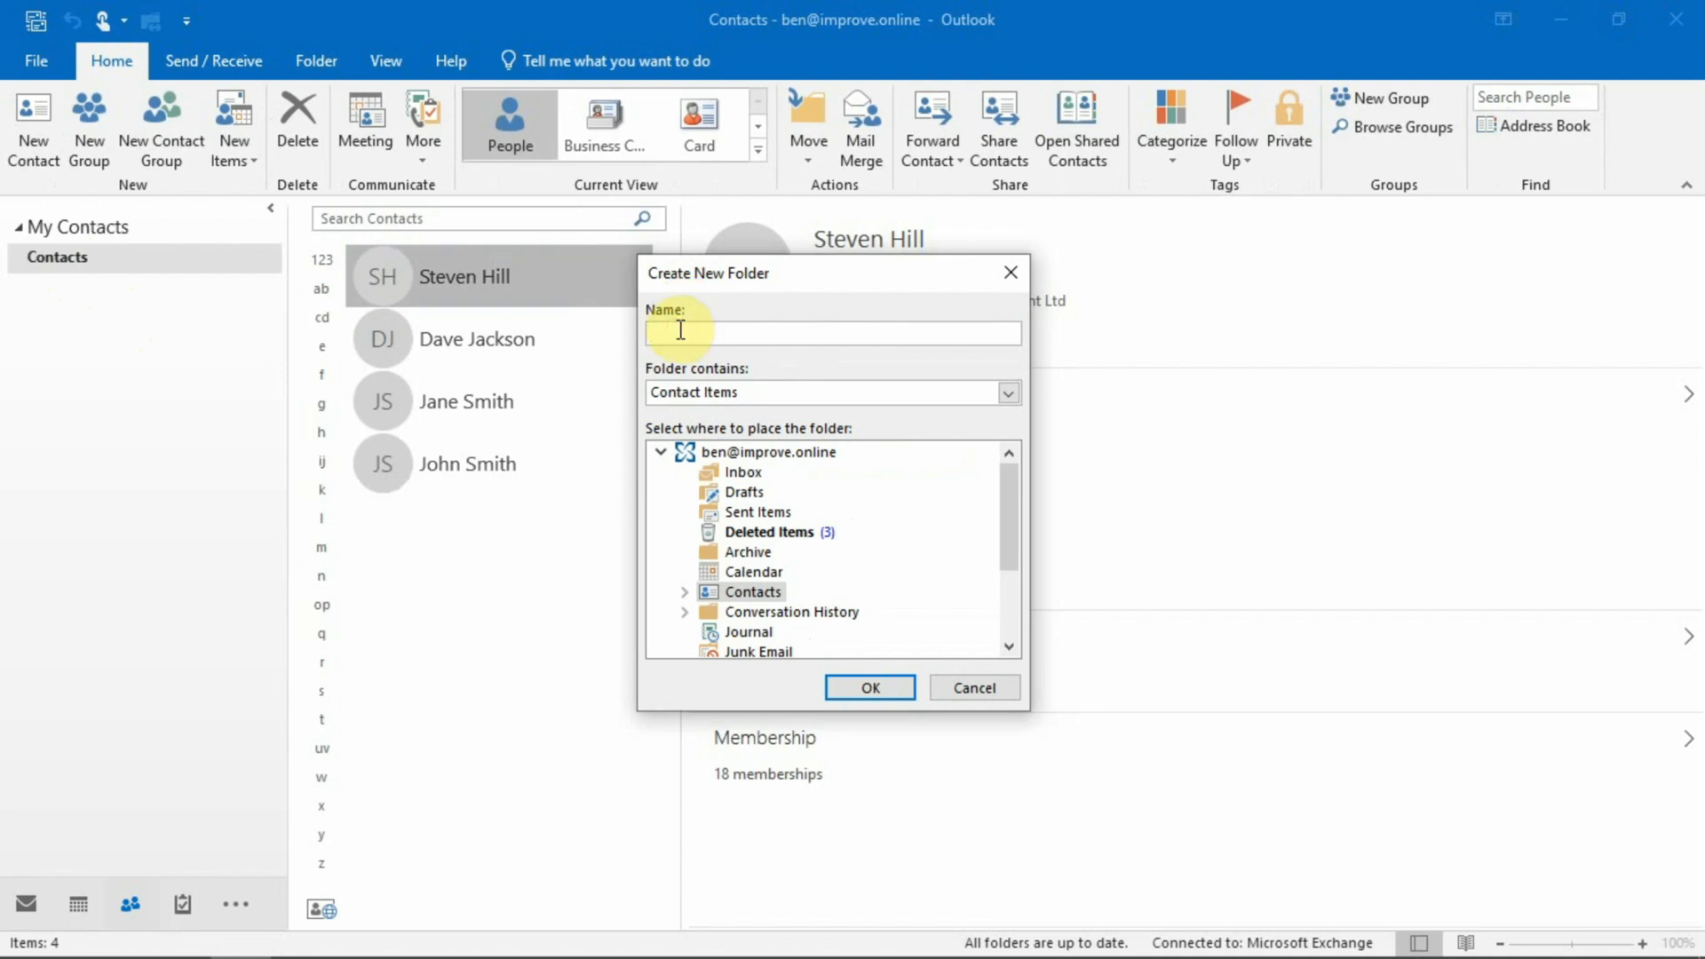
type("Project A")
left_click(871, 688)
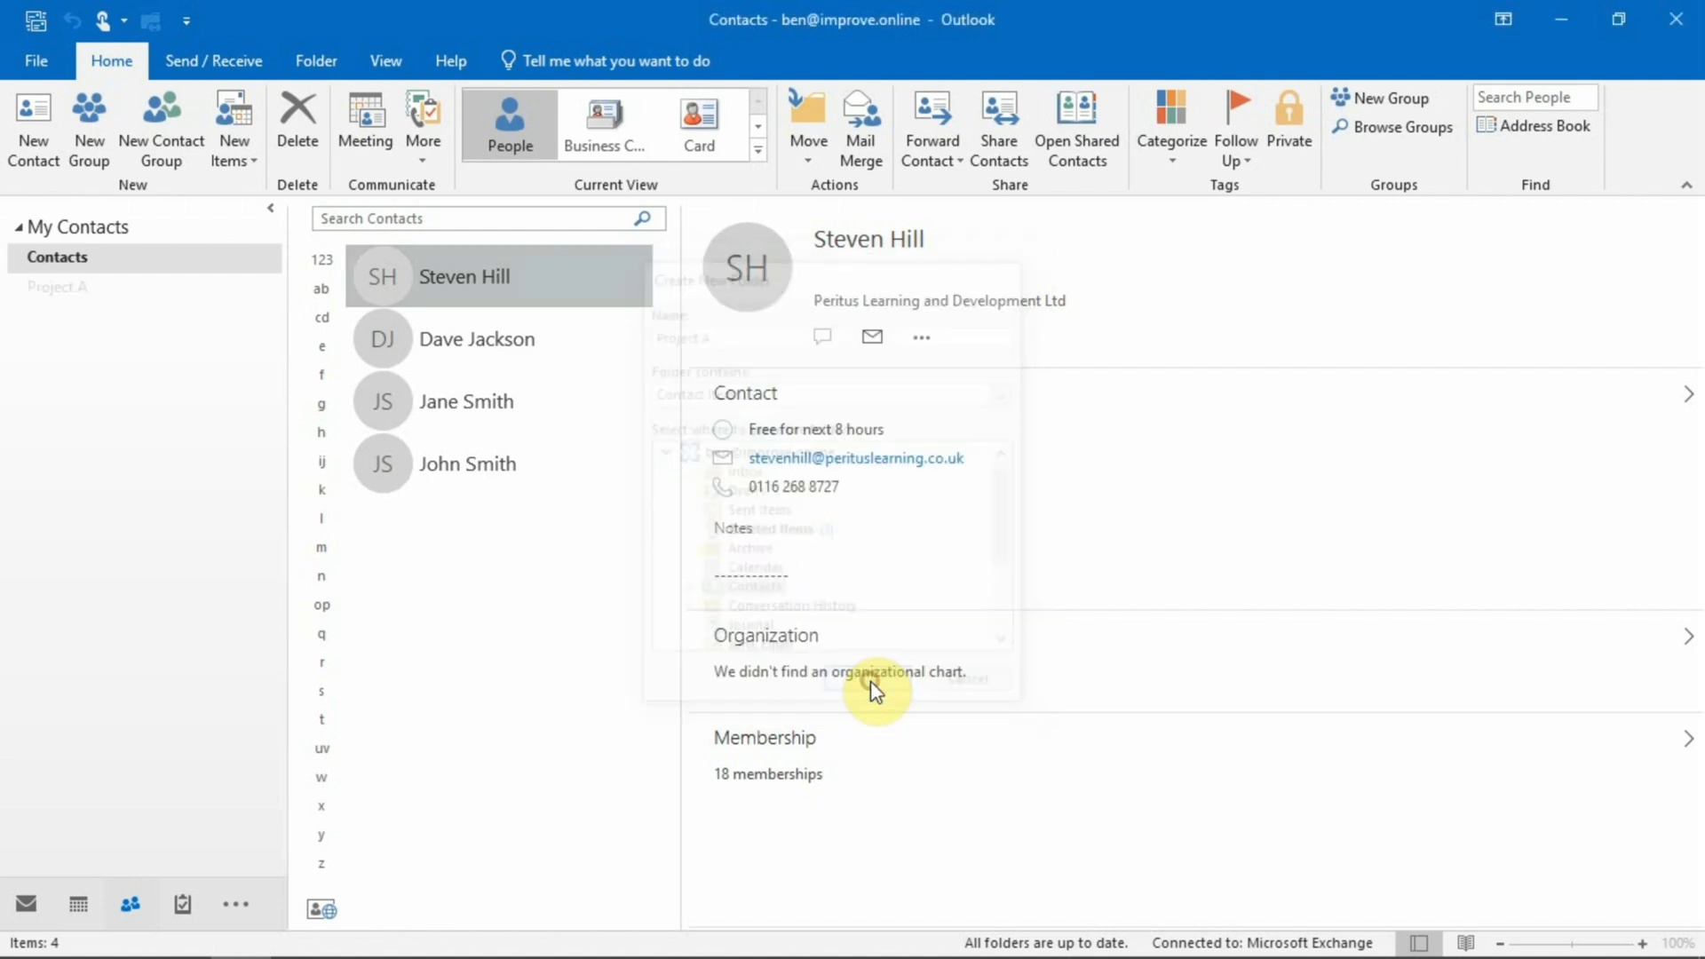
Create another contacts folder under Contacts named 'Project B'.
right_click(62, 263)
left_click(107, 311)
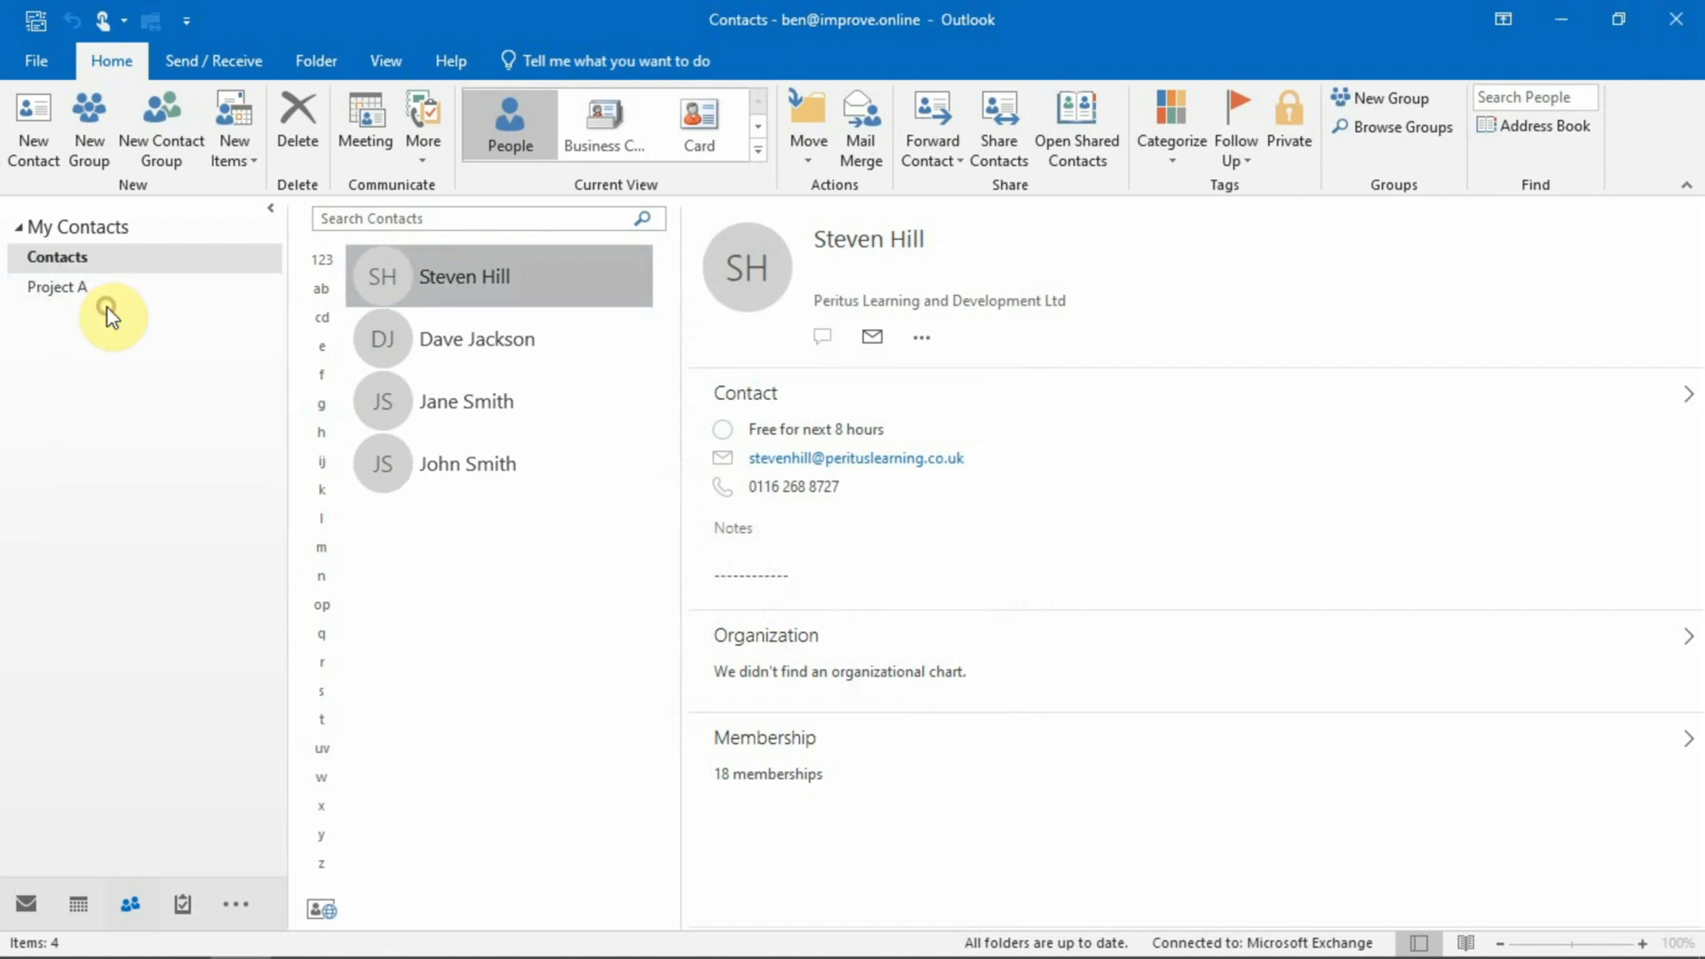
type("Proj")
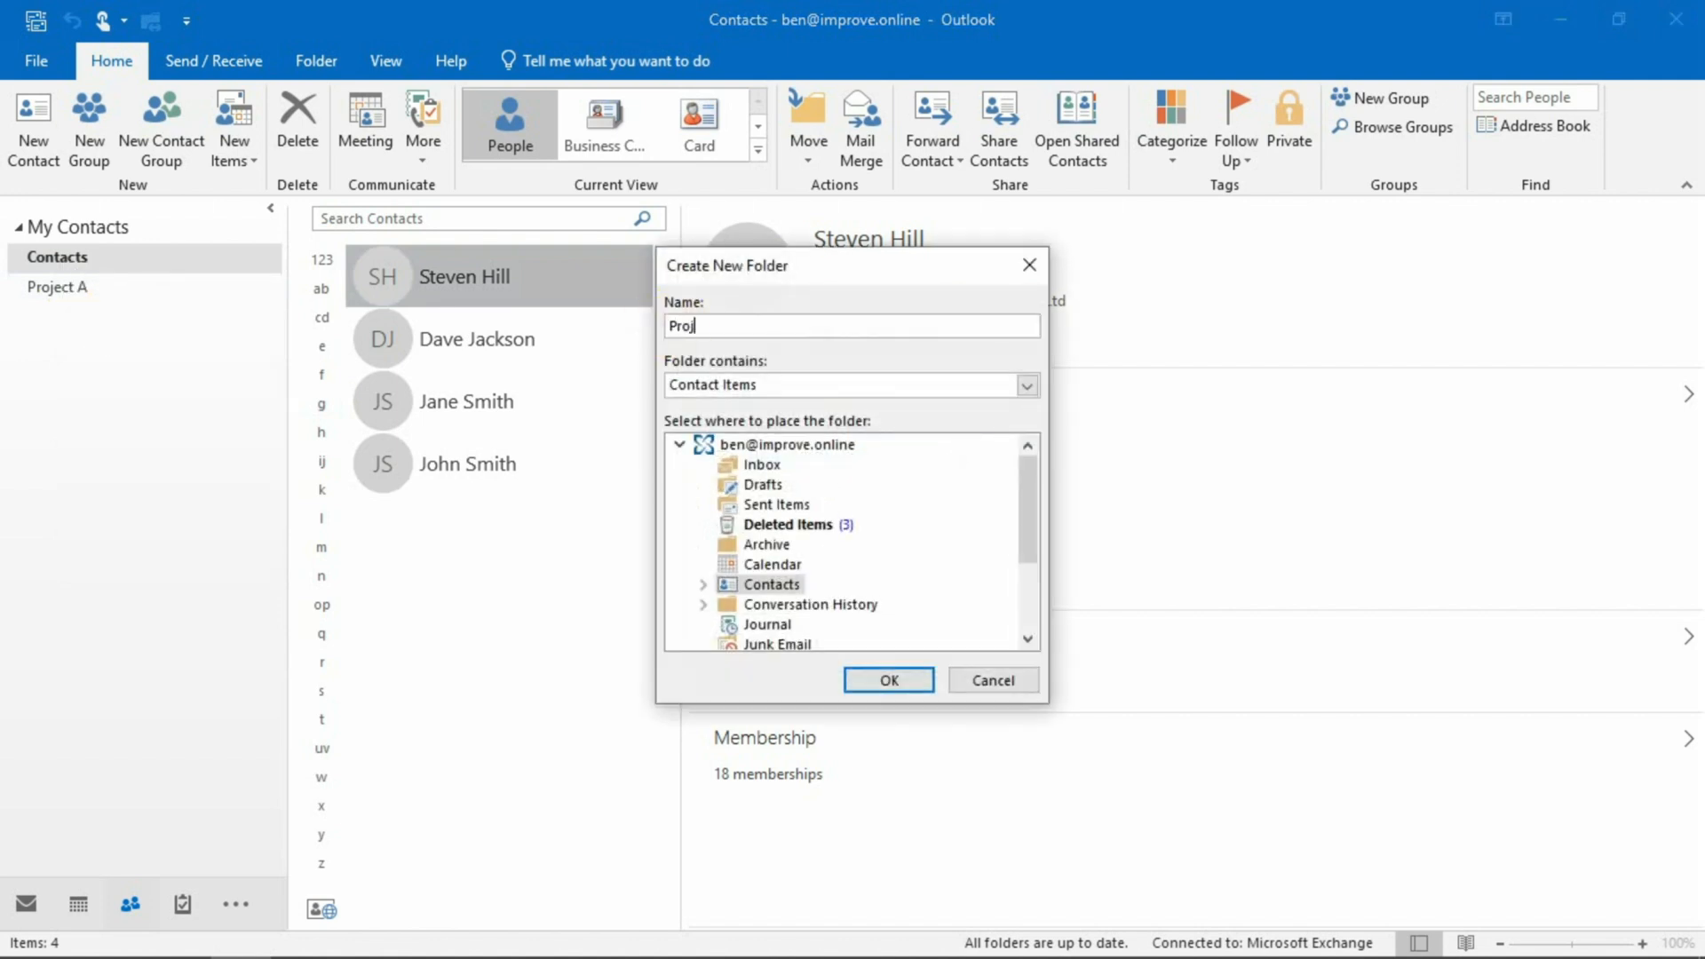
type("ect B")
left_click(910, 673)
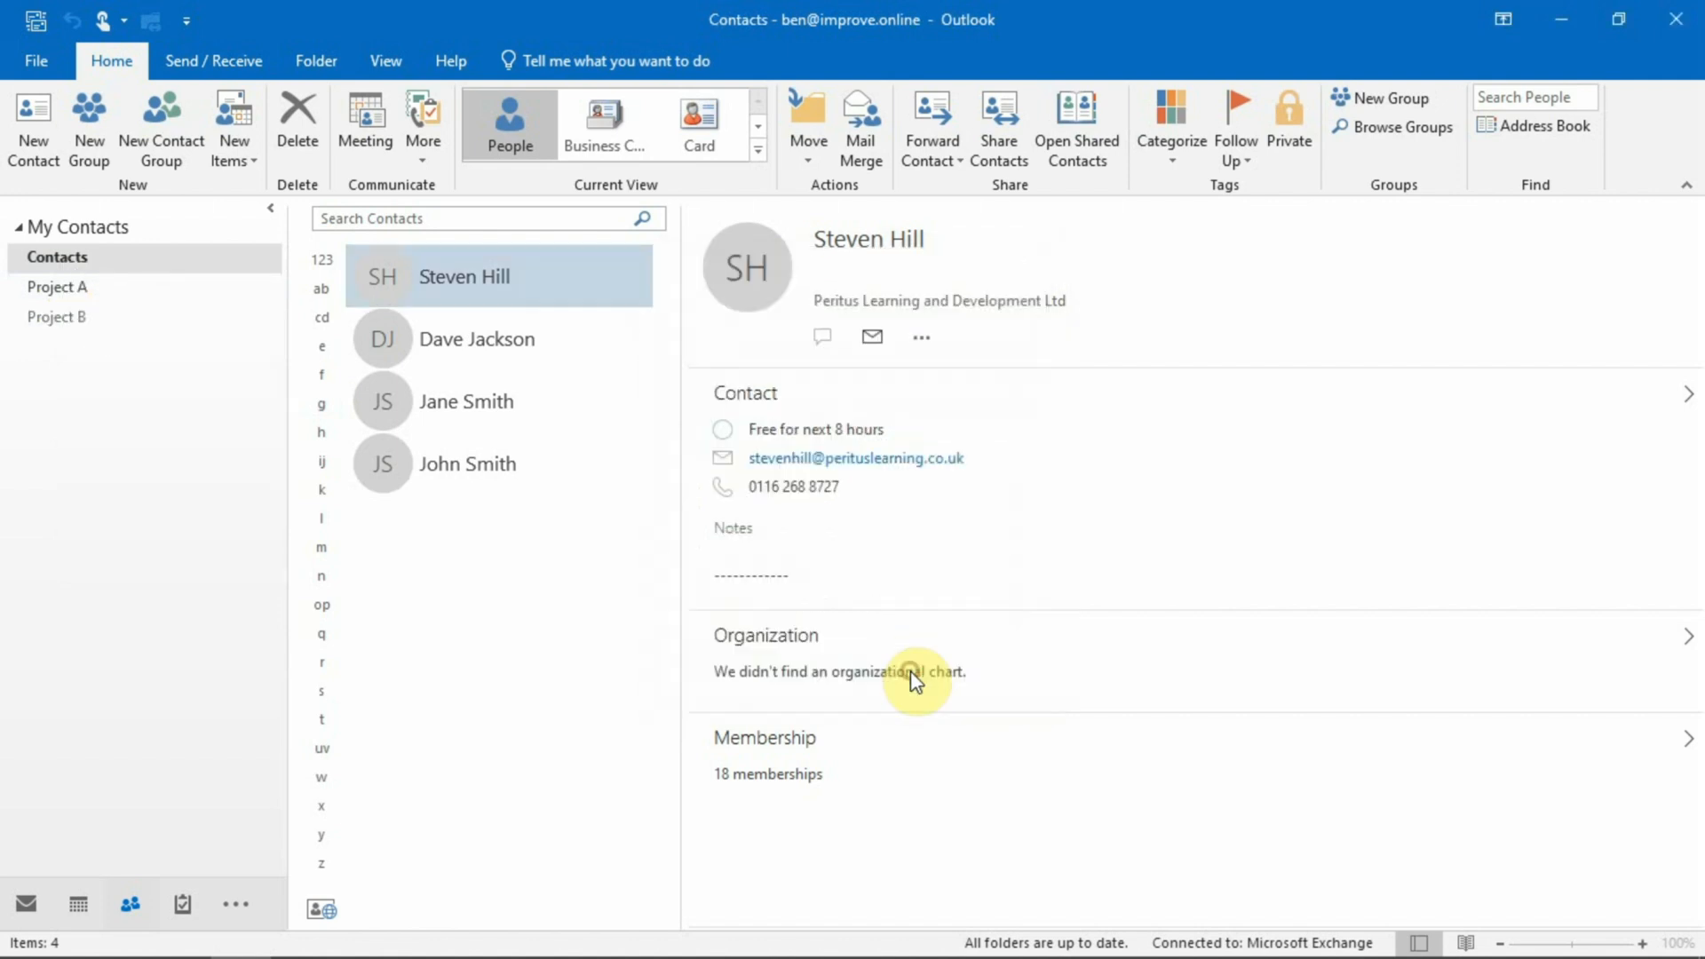
Flip between the Project A and Project B folders, ending back on Contacts.
left_click(113, 291)
left_click(96, 311)
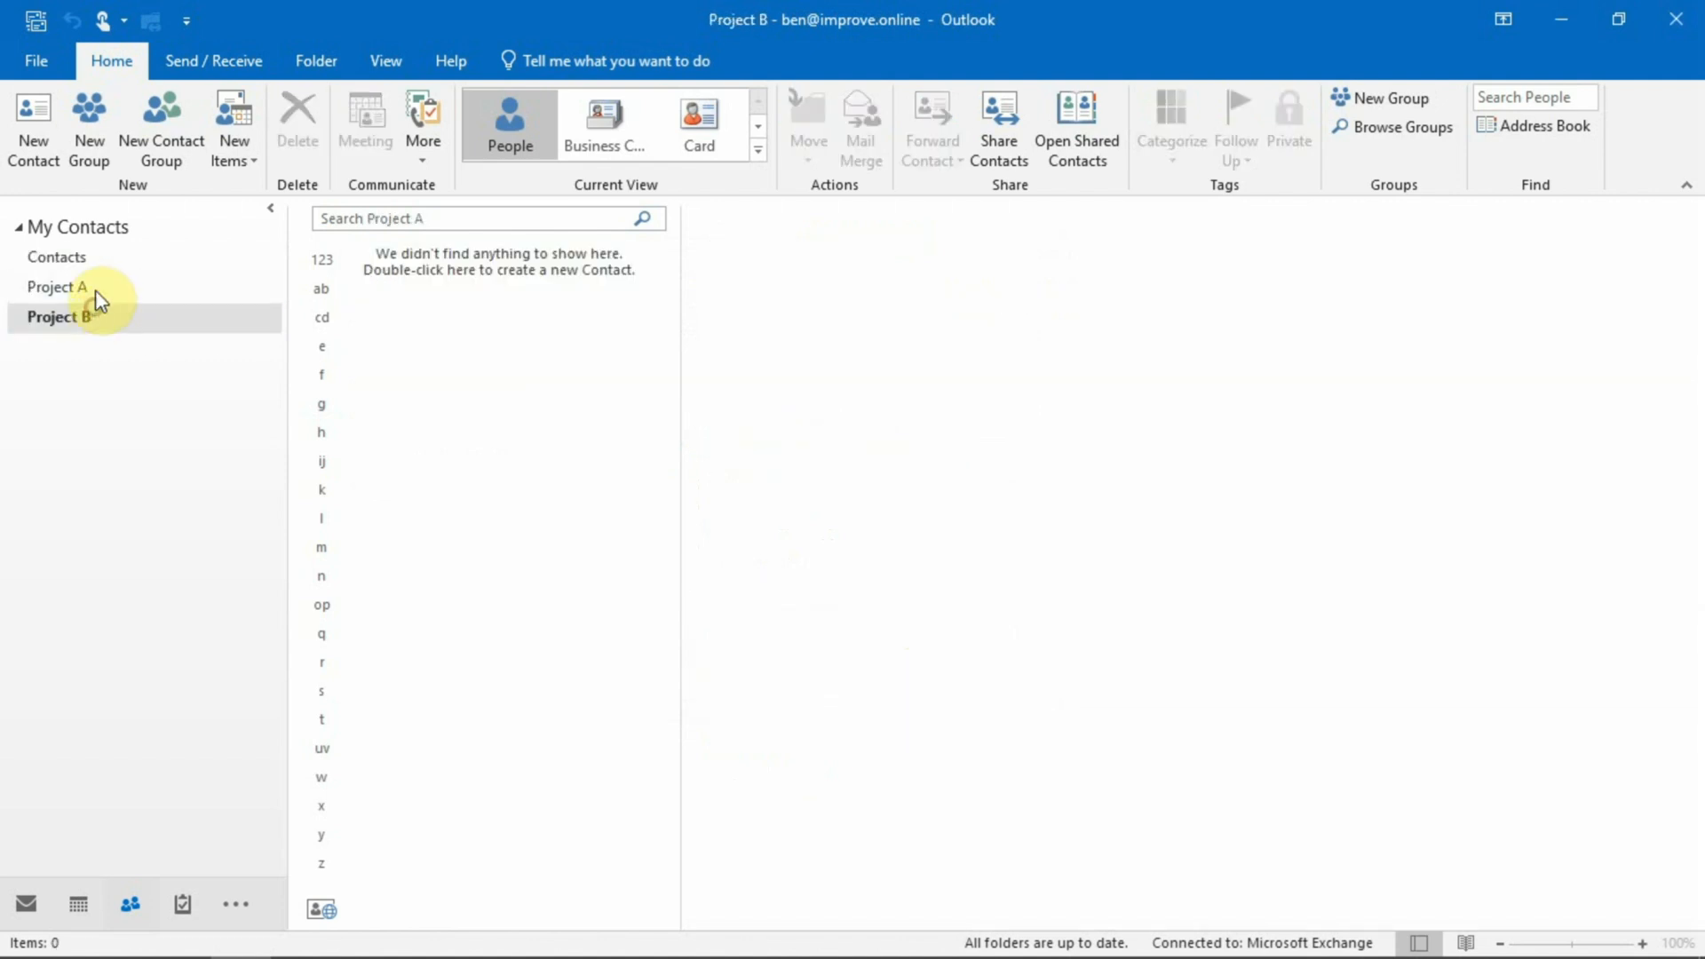
left_click(95, 284)
left_click(76, 317)
left_click(84, 286)
left_click(85, 302)
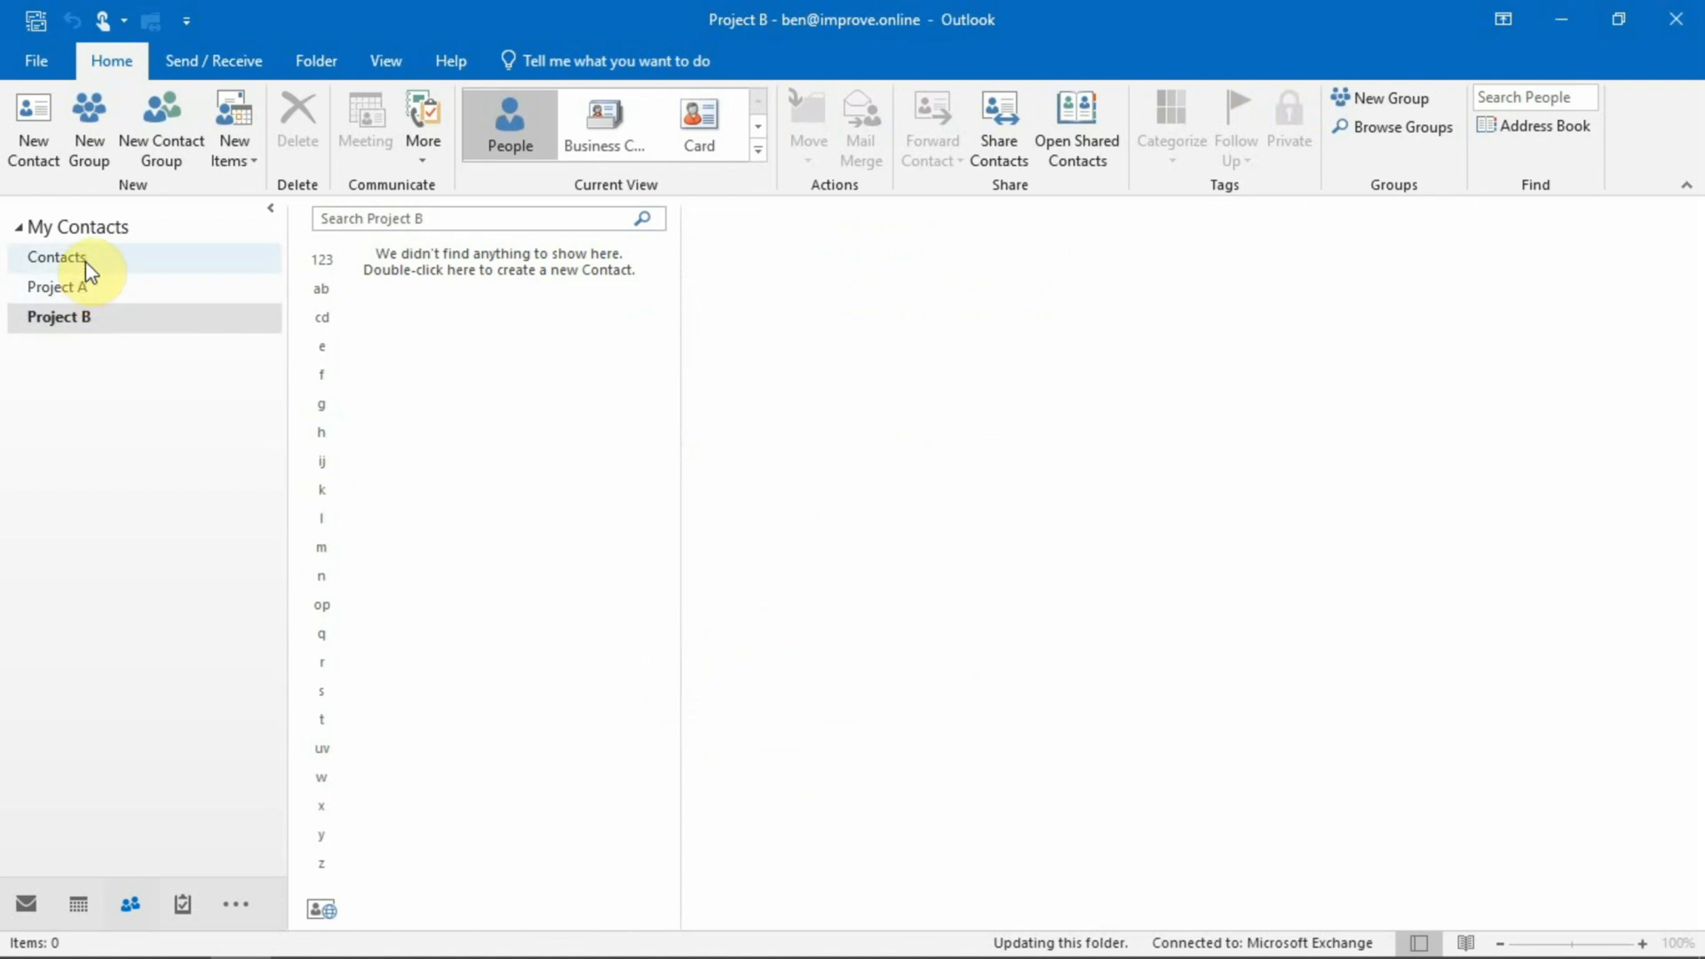
left_click(85, 259)
left_click_drag(475, 402, 80, 290)
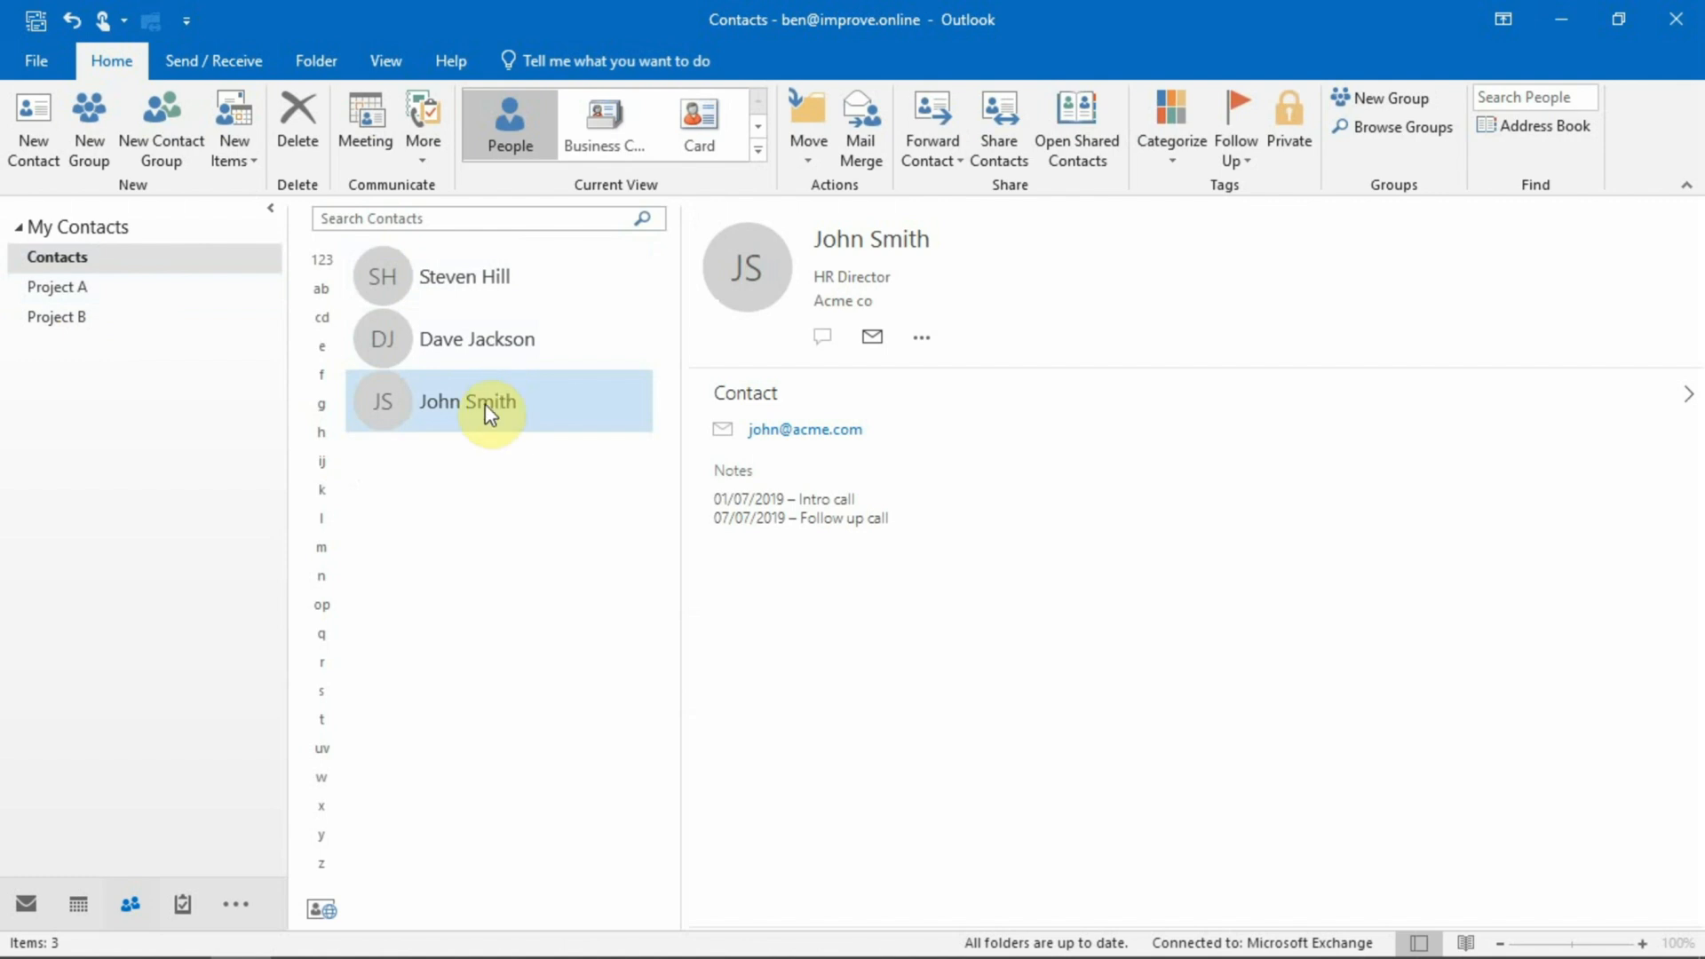
left_click_drag(487, 413, 85, 316)
left_click(382, 333)
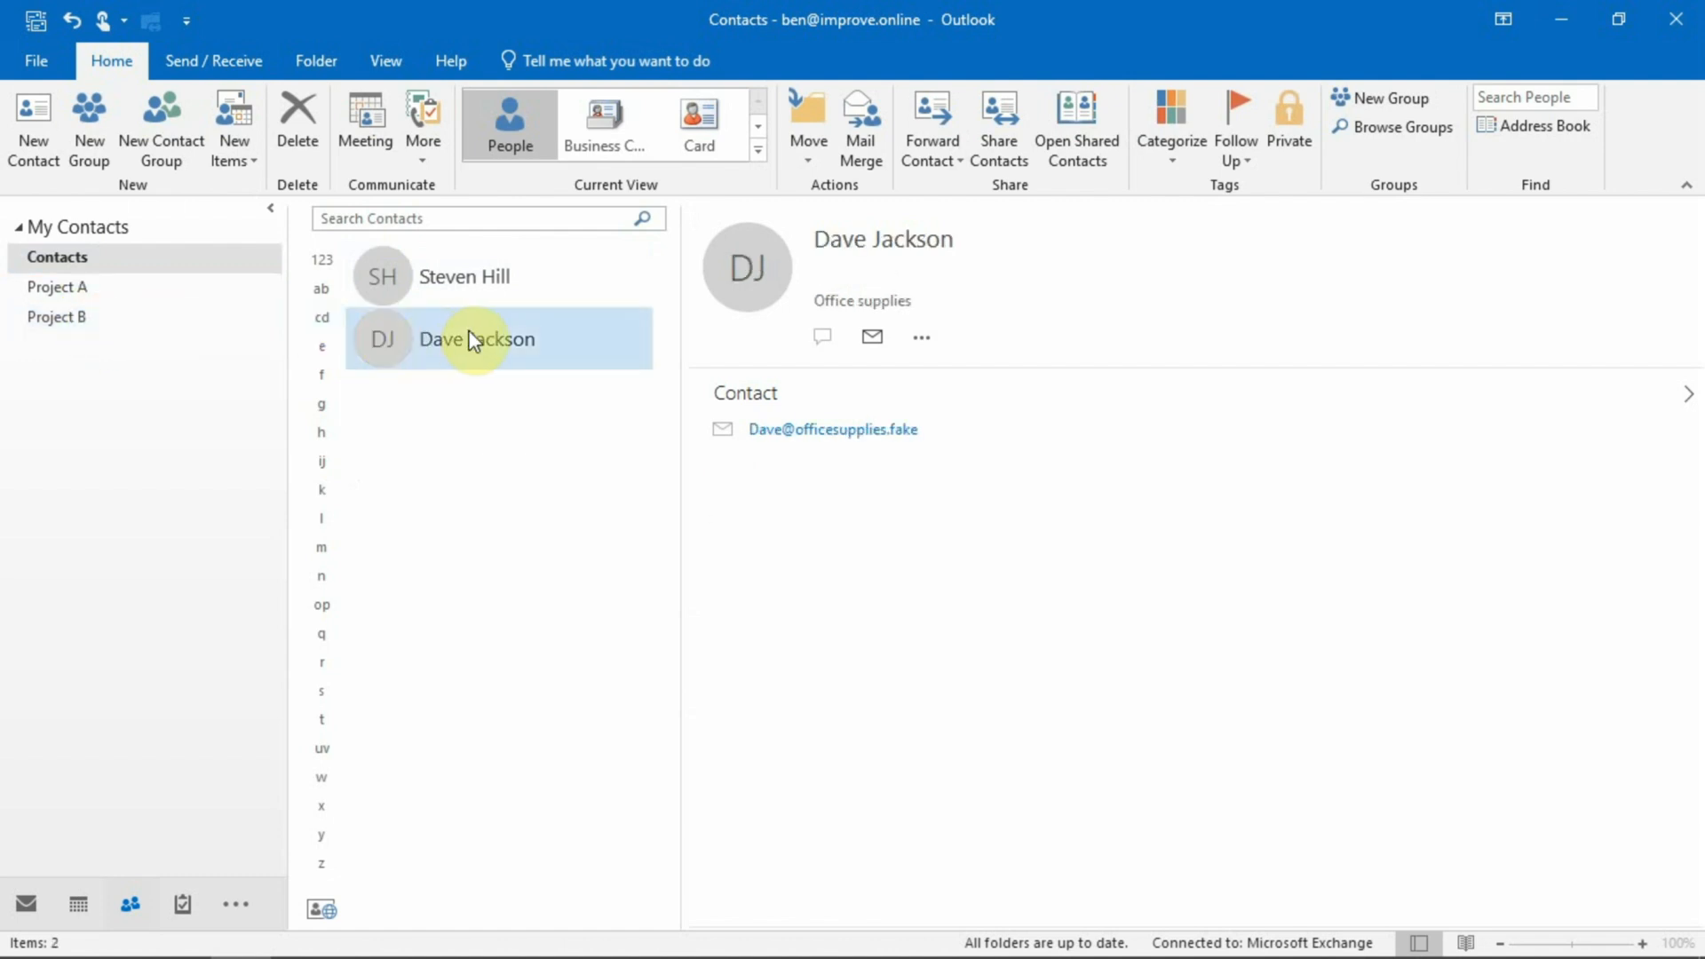
left_click_drag(471, 340, 100, 321)
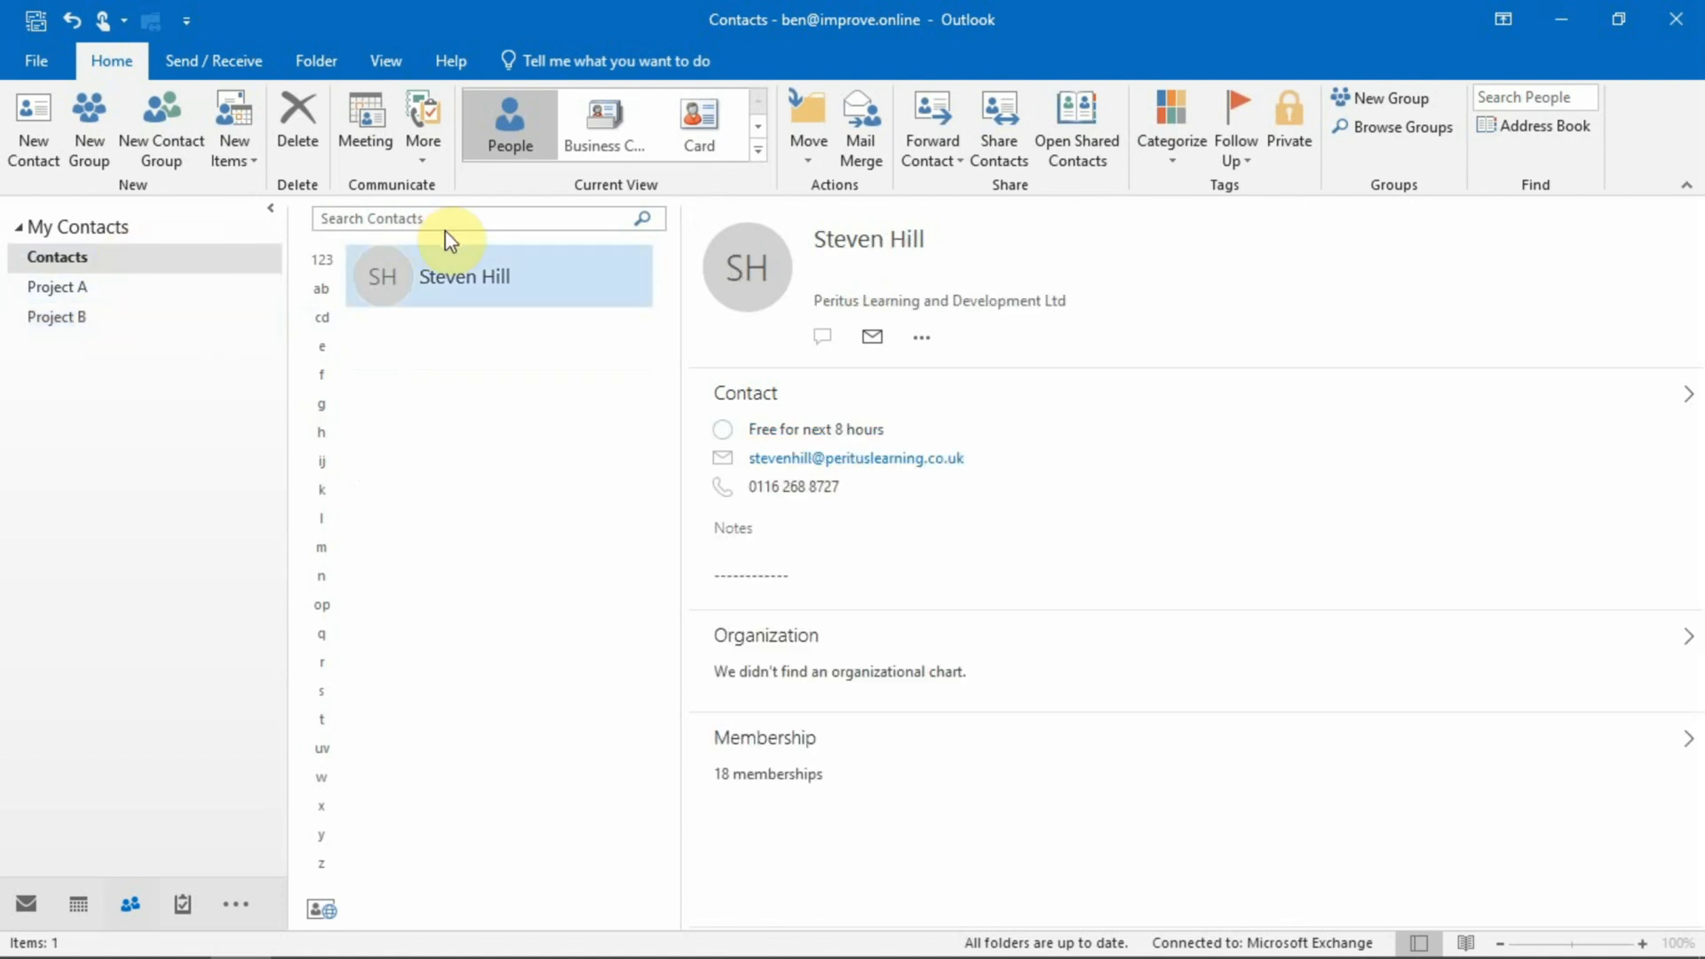
left_click(104, 288)
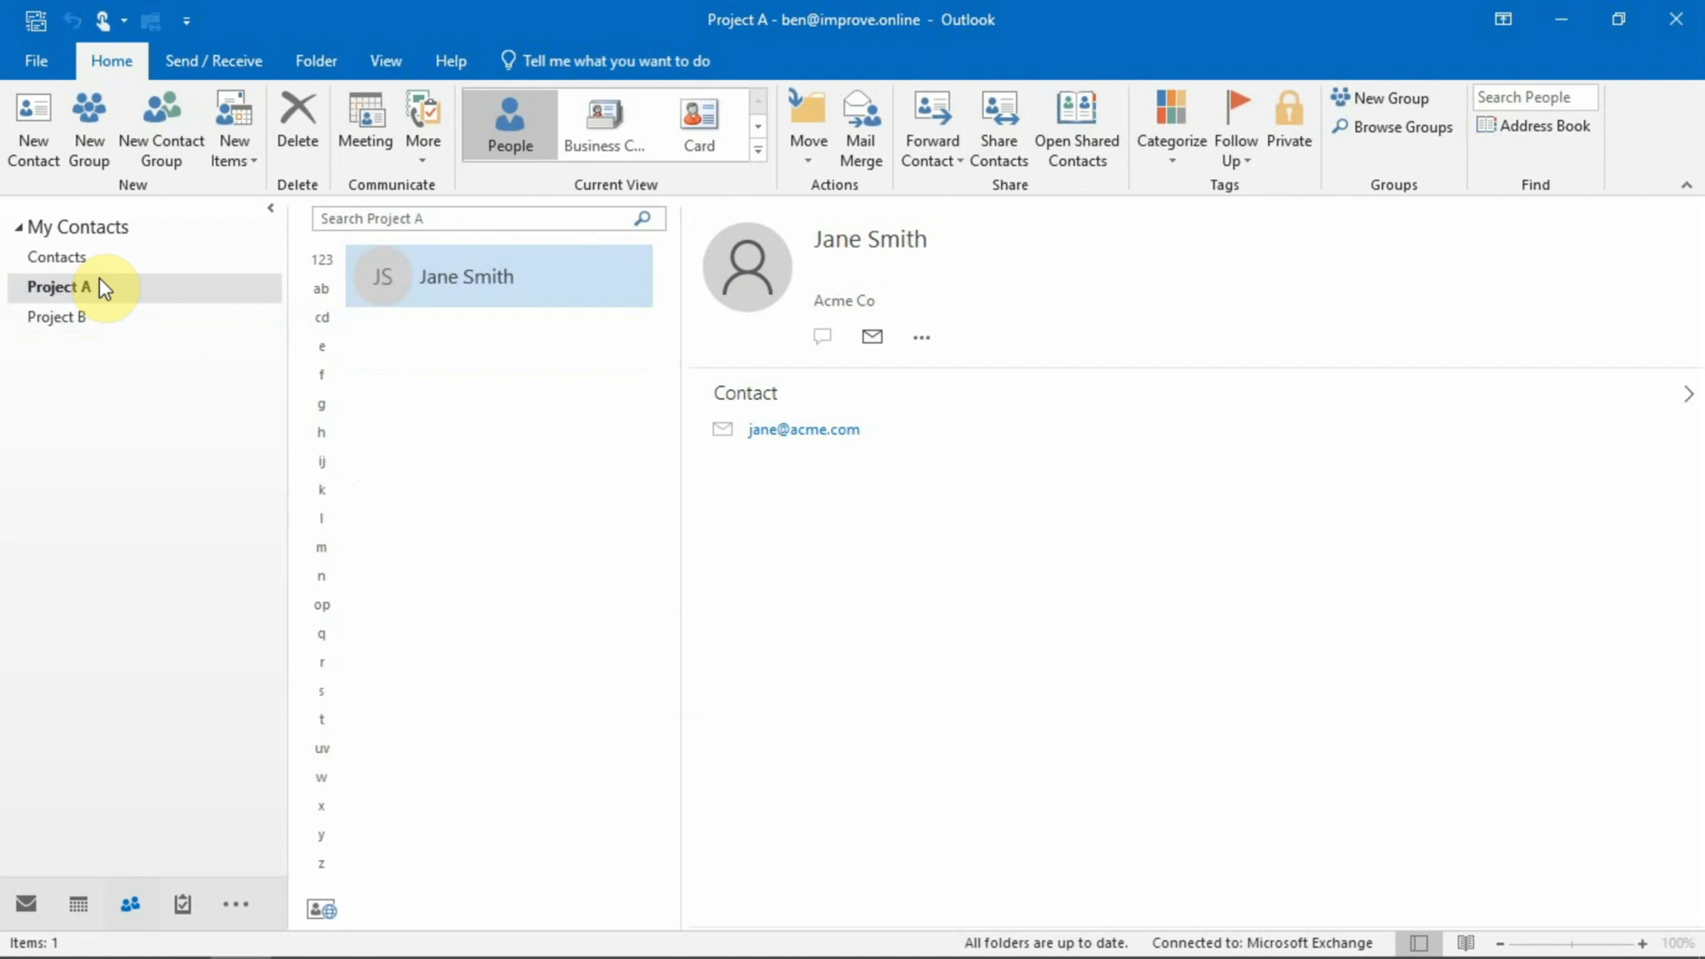
left_click(82, 322)
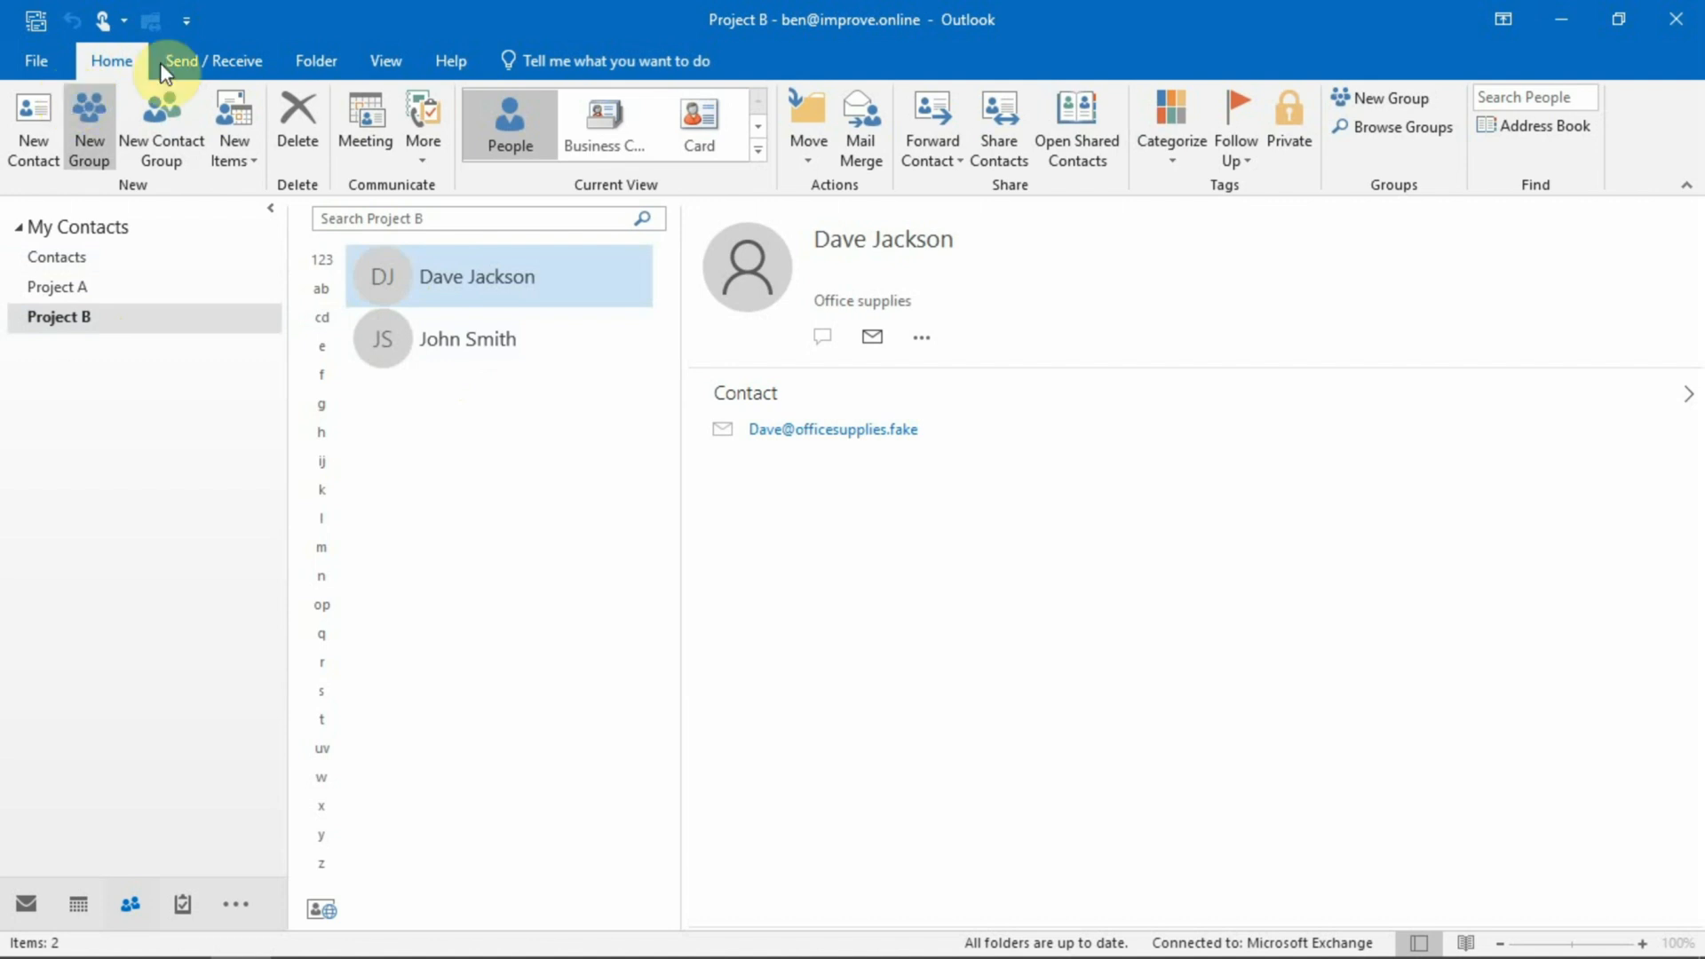
Start a new email and switch its address book between Project B, Project A and Contacts.
left_click(27, 902)
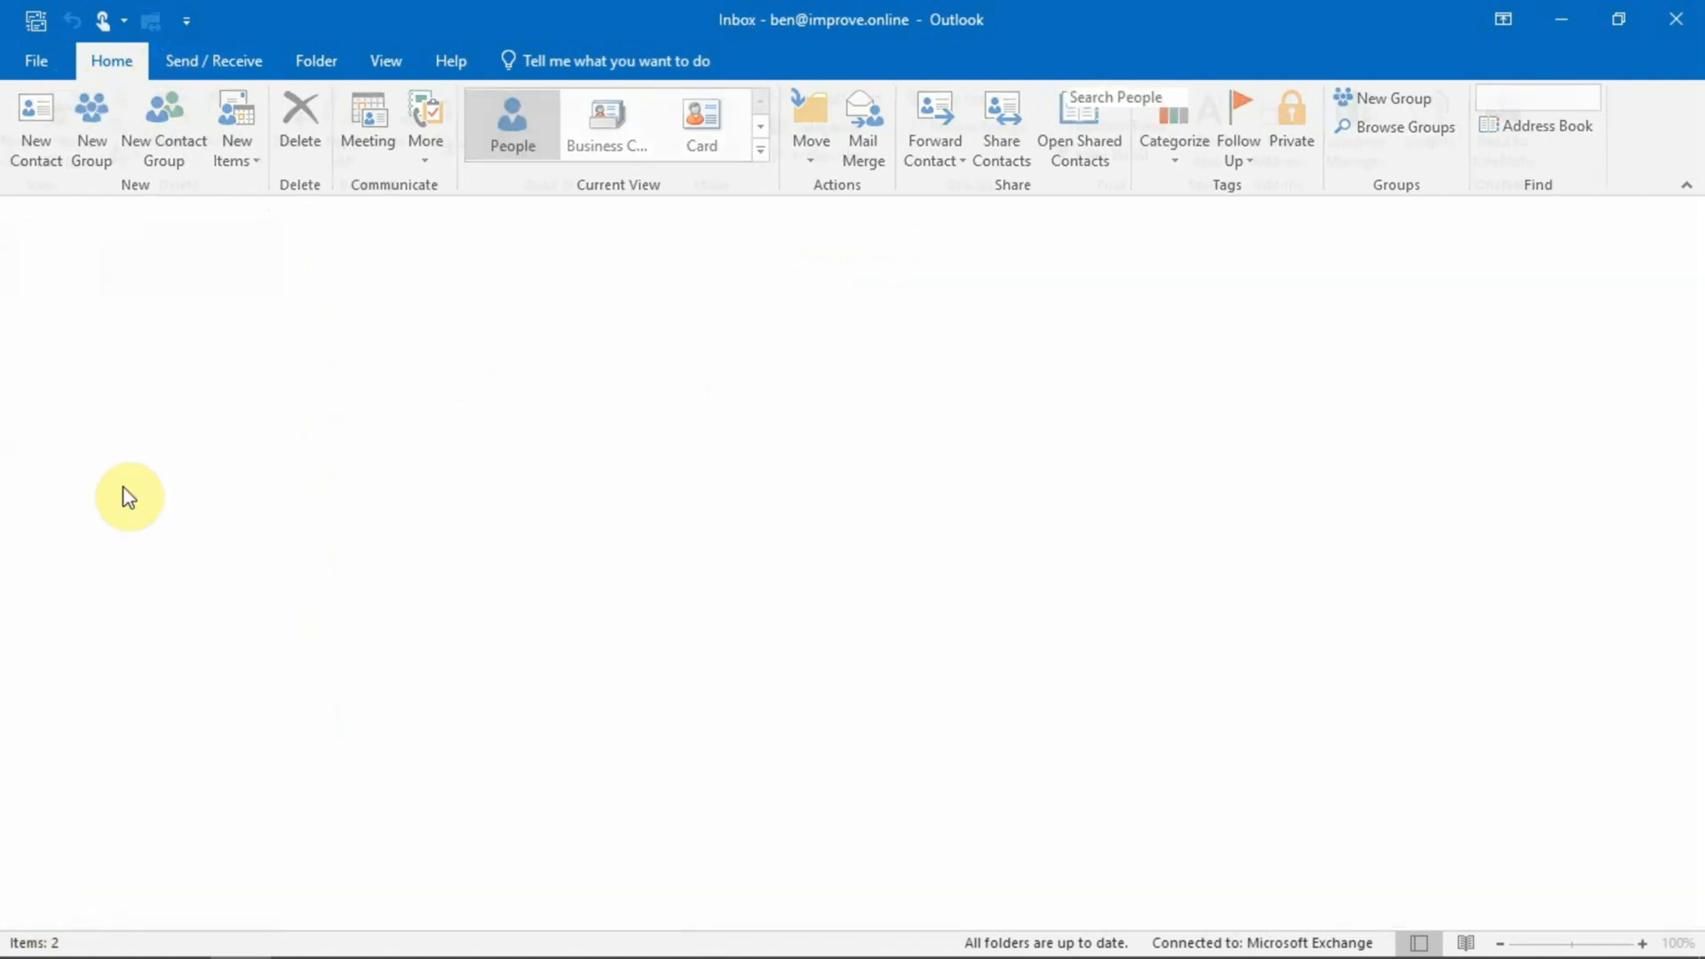
left_click(40, 129)
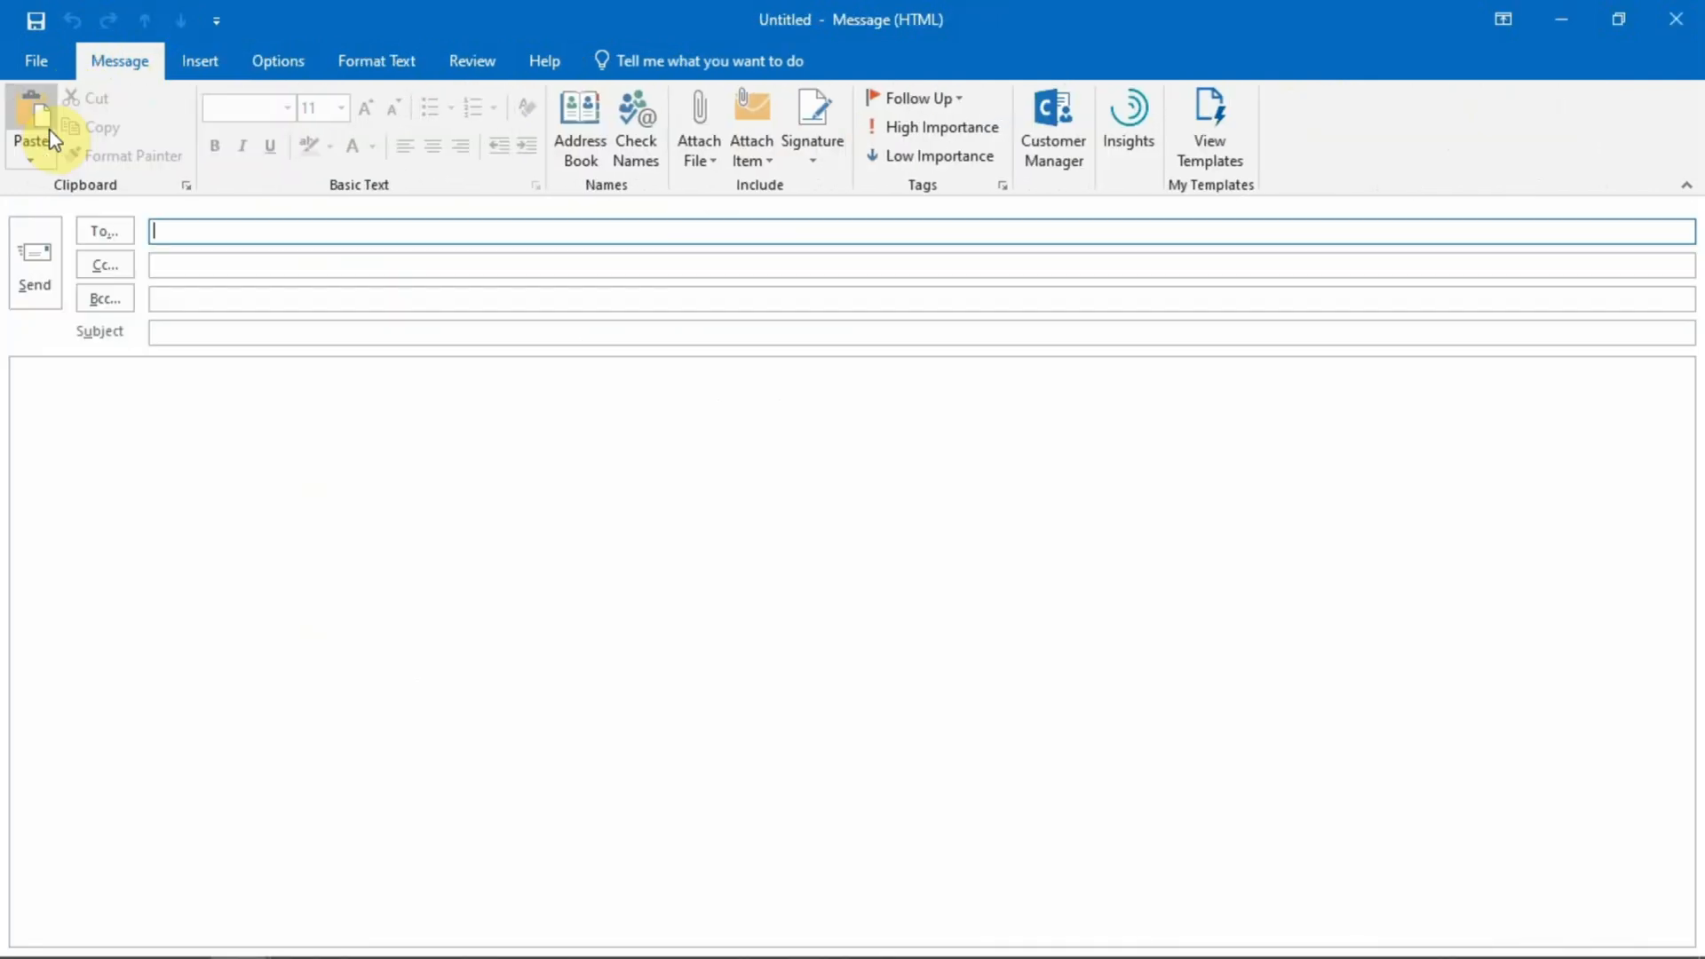
left_click(105, 233)
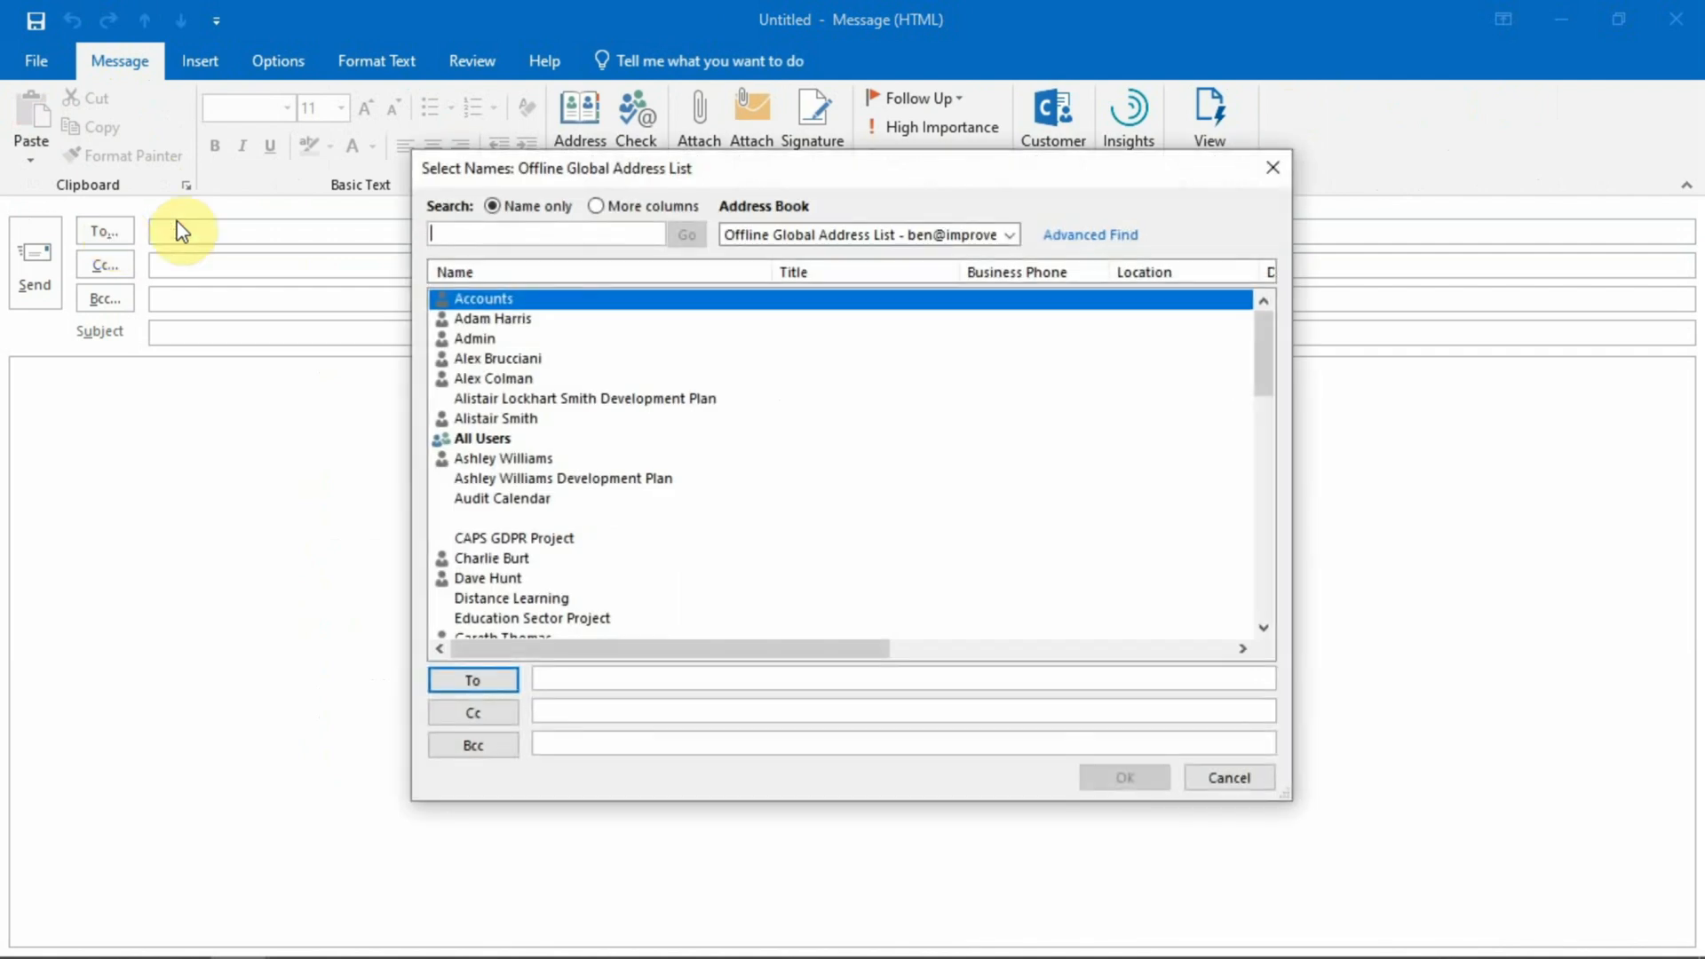
left_click(842, 240)
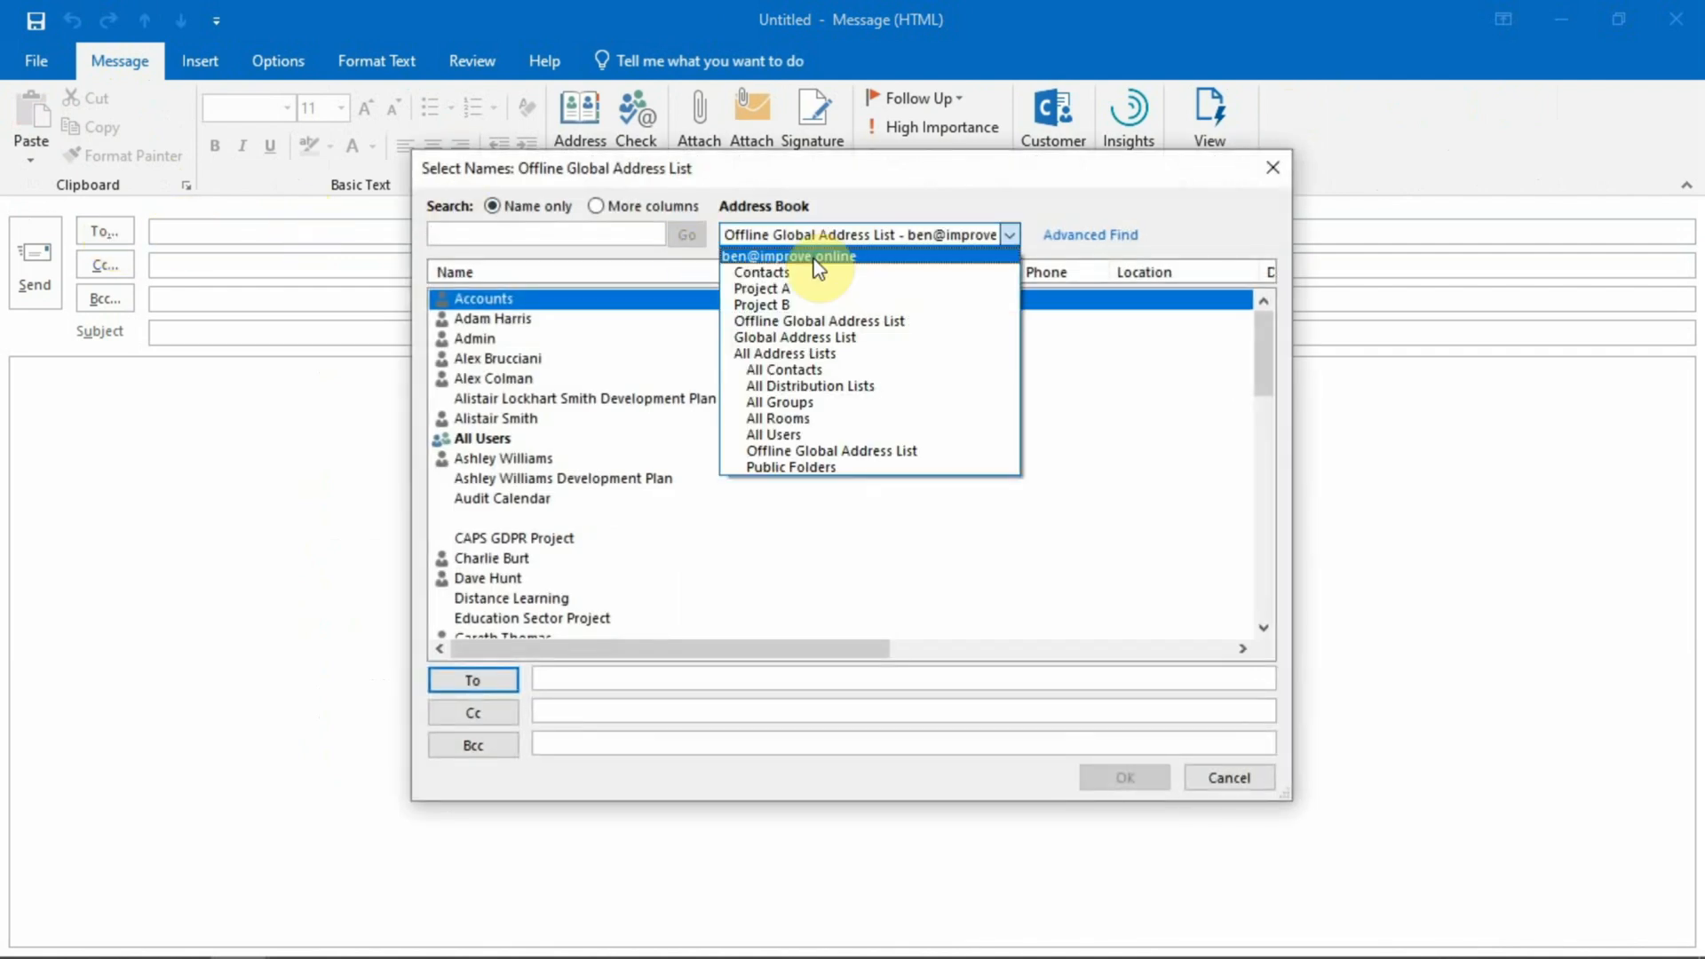
left_click(799, 304)
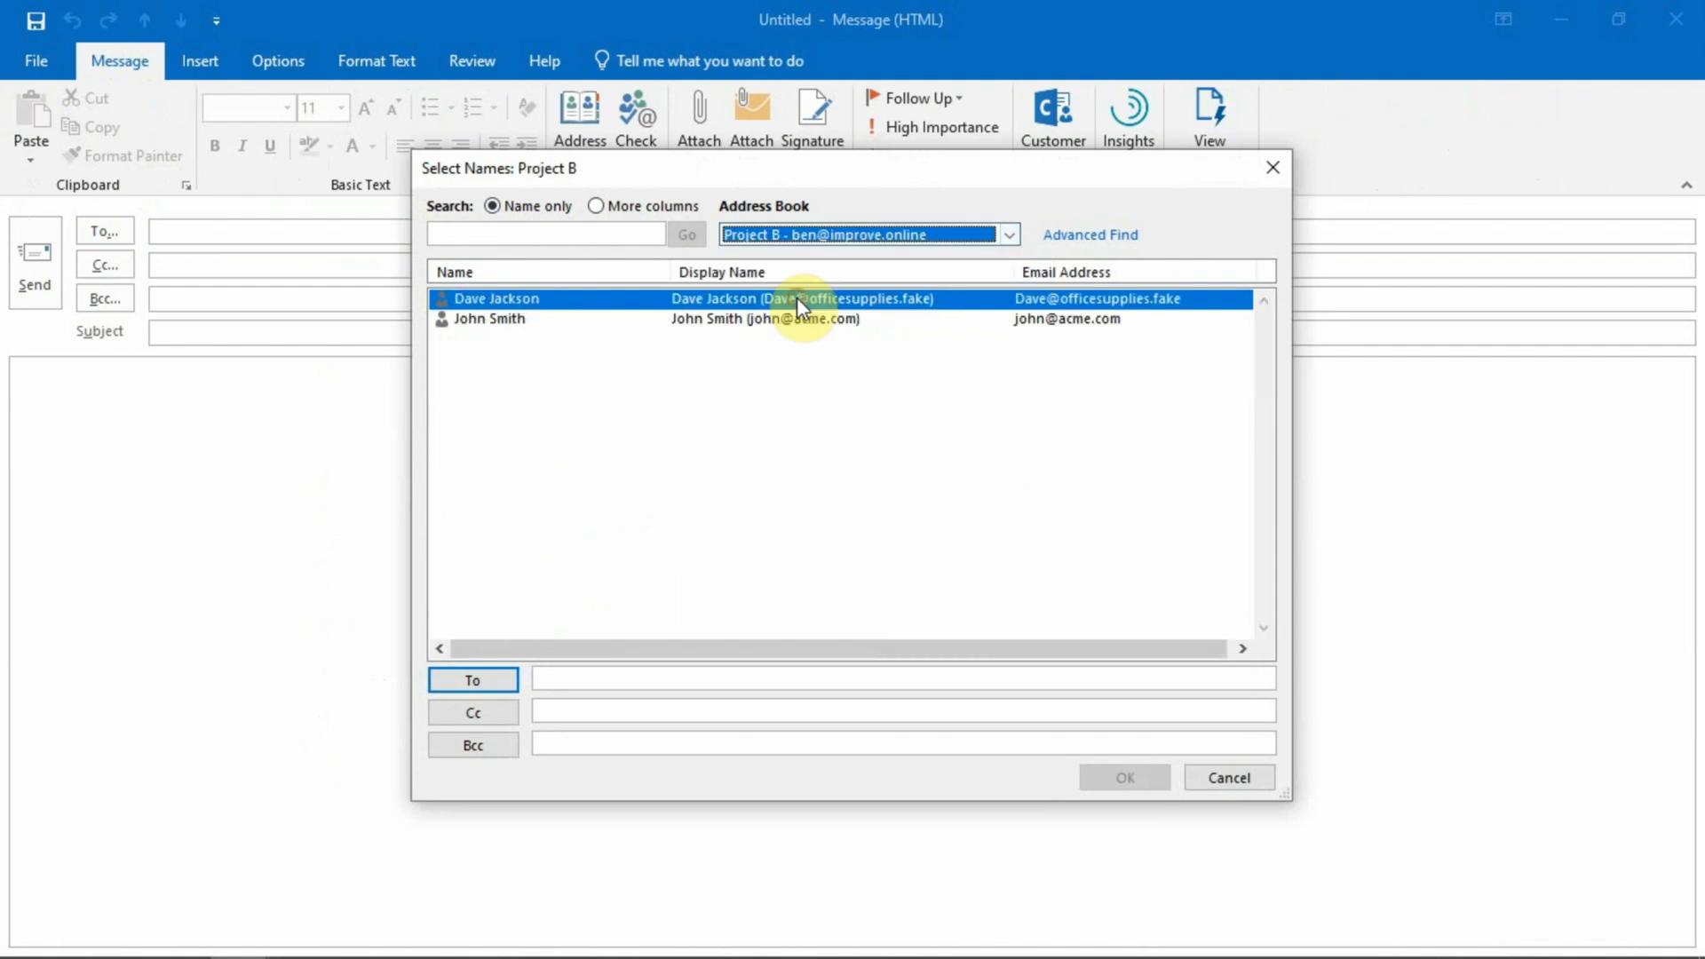
left_click(818, 236)
left_click(789, 289)
left_click(800, 235)
left_click(786, 274)
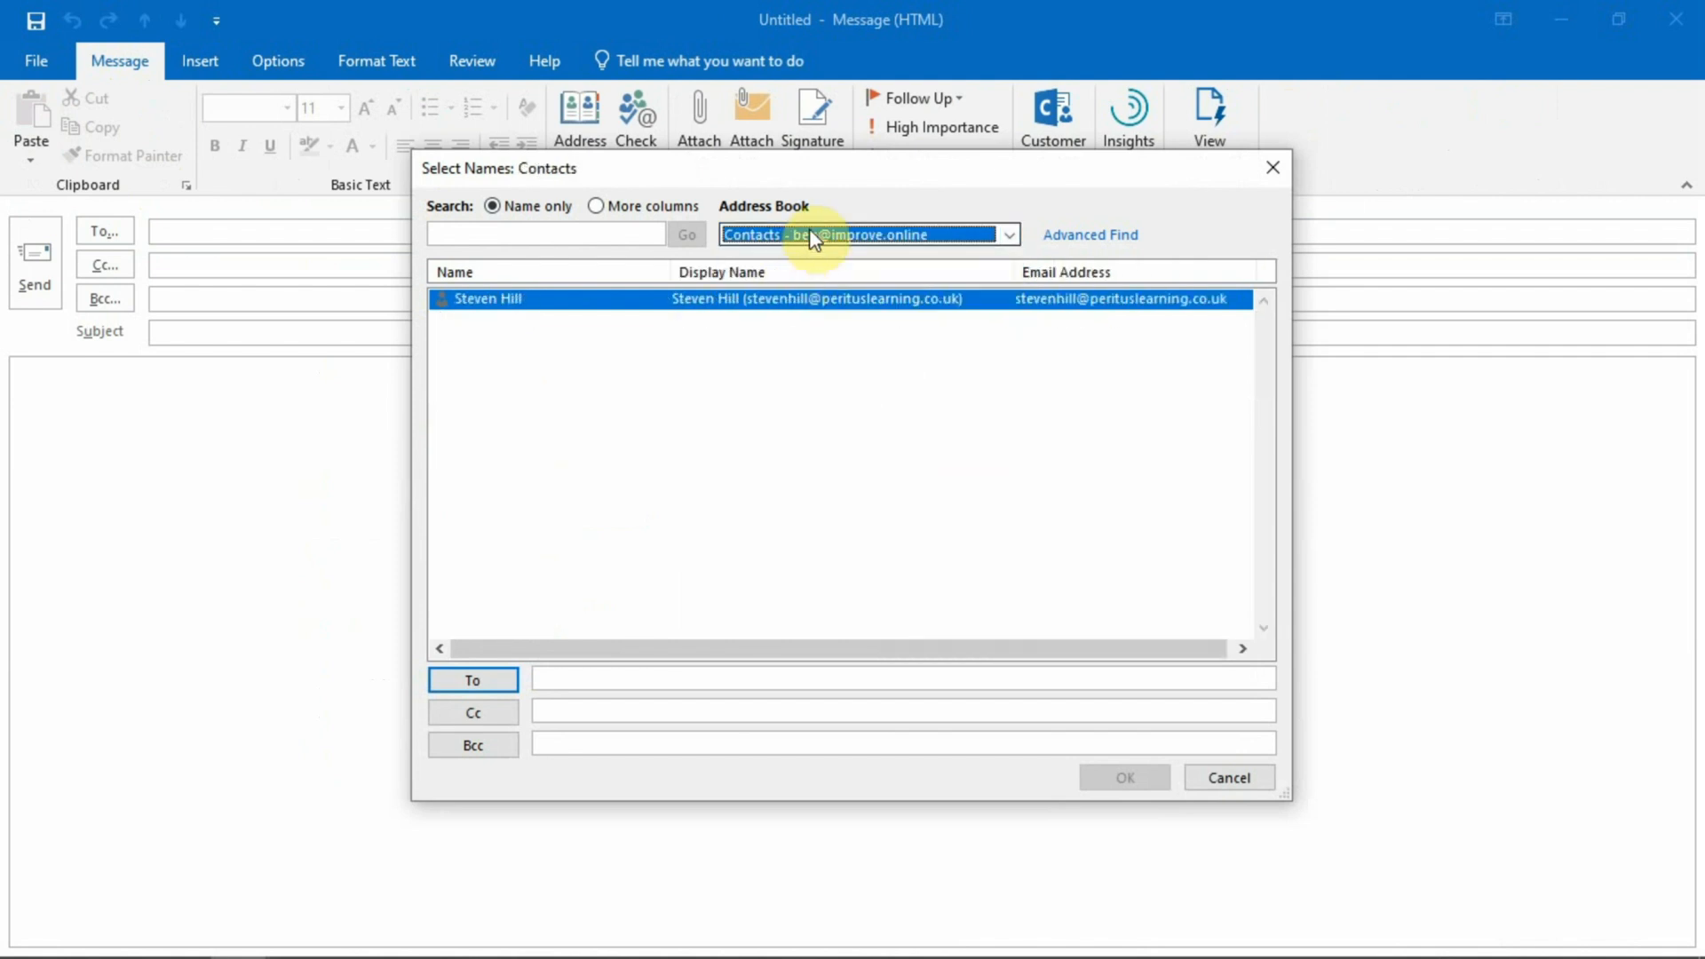
Recheck the Project A and Project B address books, close the draft unsent, and return to People.
left_click(804, 236)
left_click(788, 289)
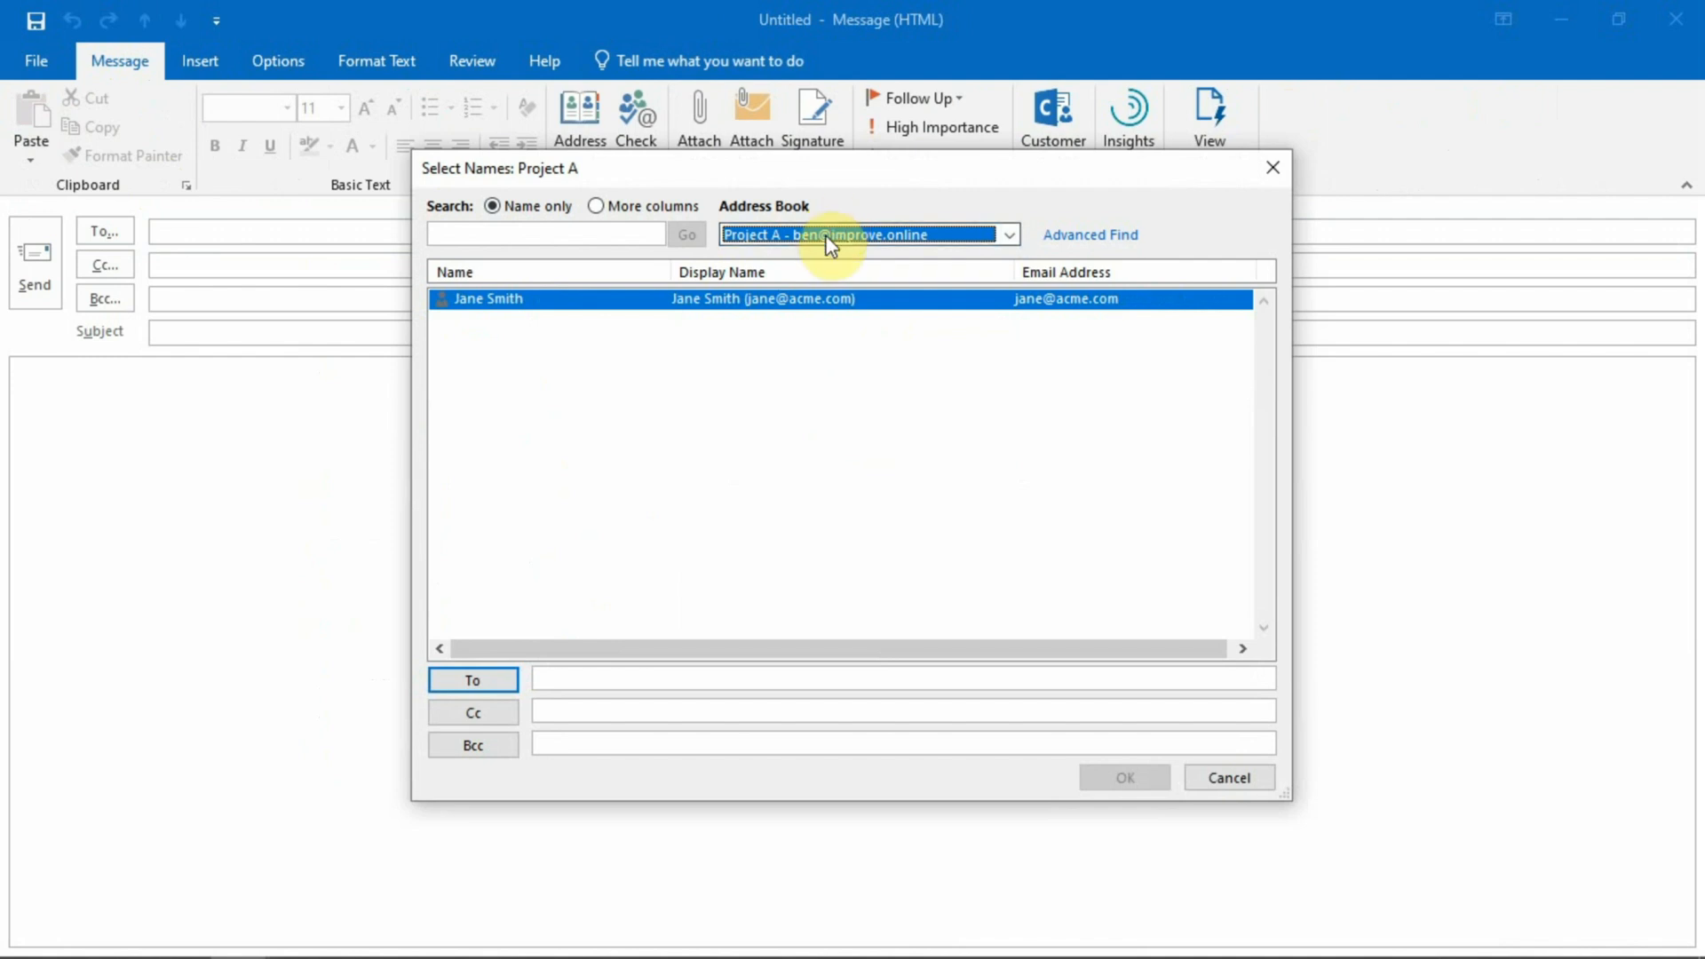
left_click(830, 235)
left_click(793, 305)
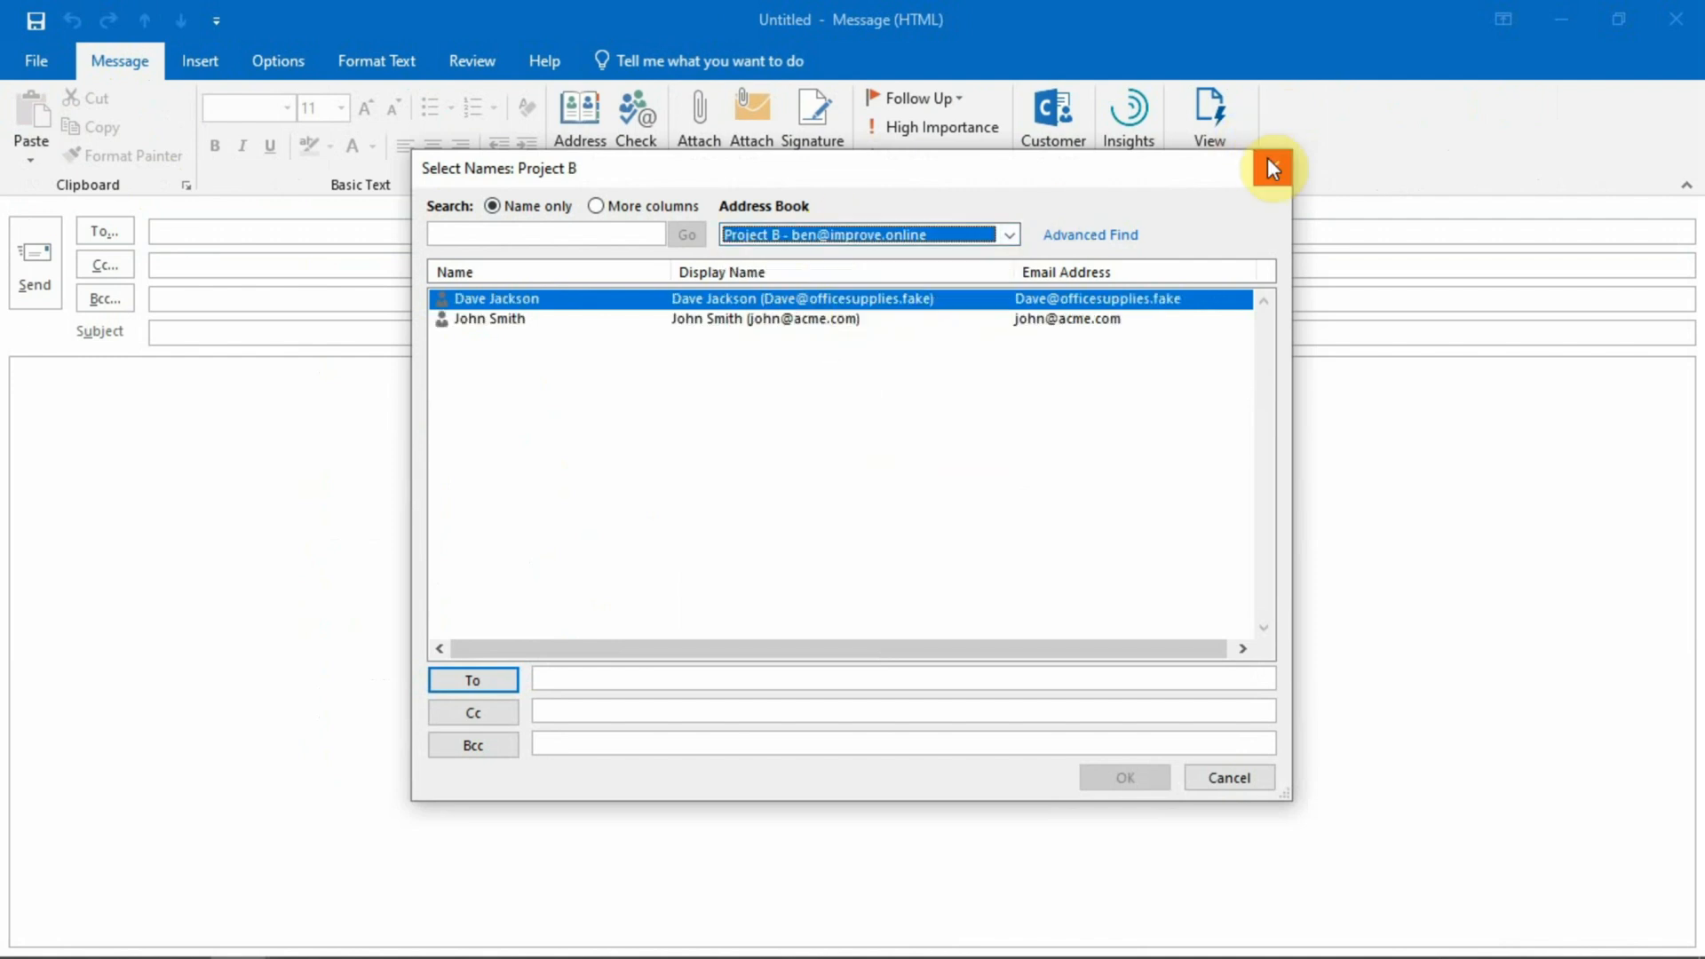
left_click(1267, 163)
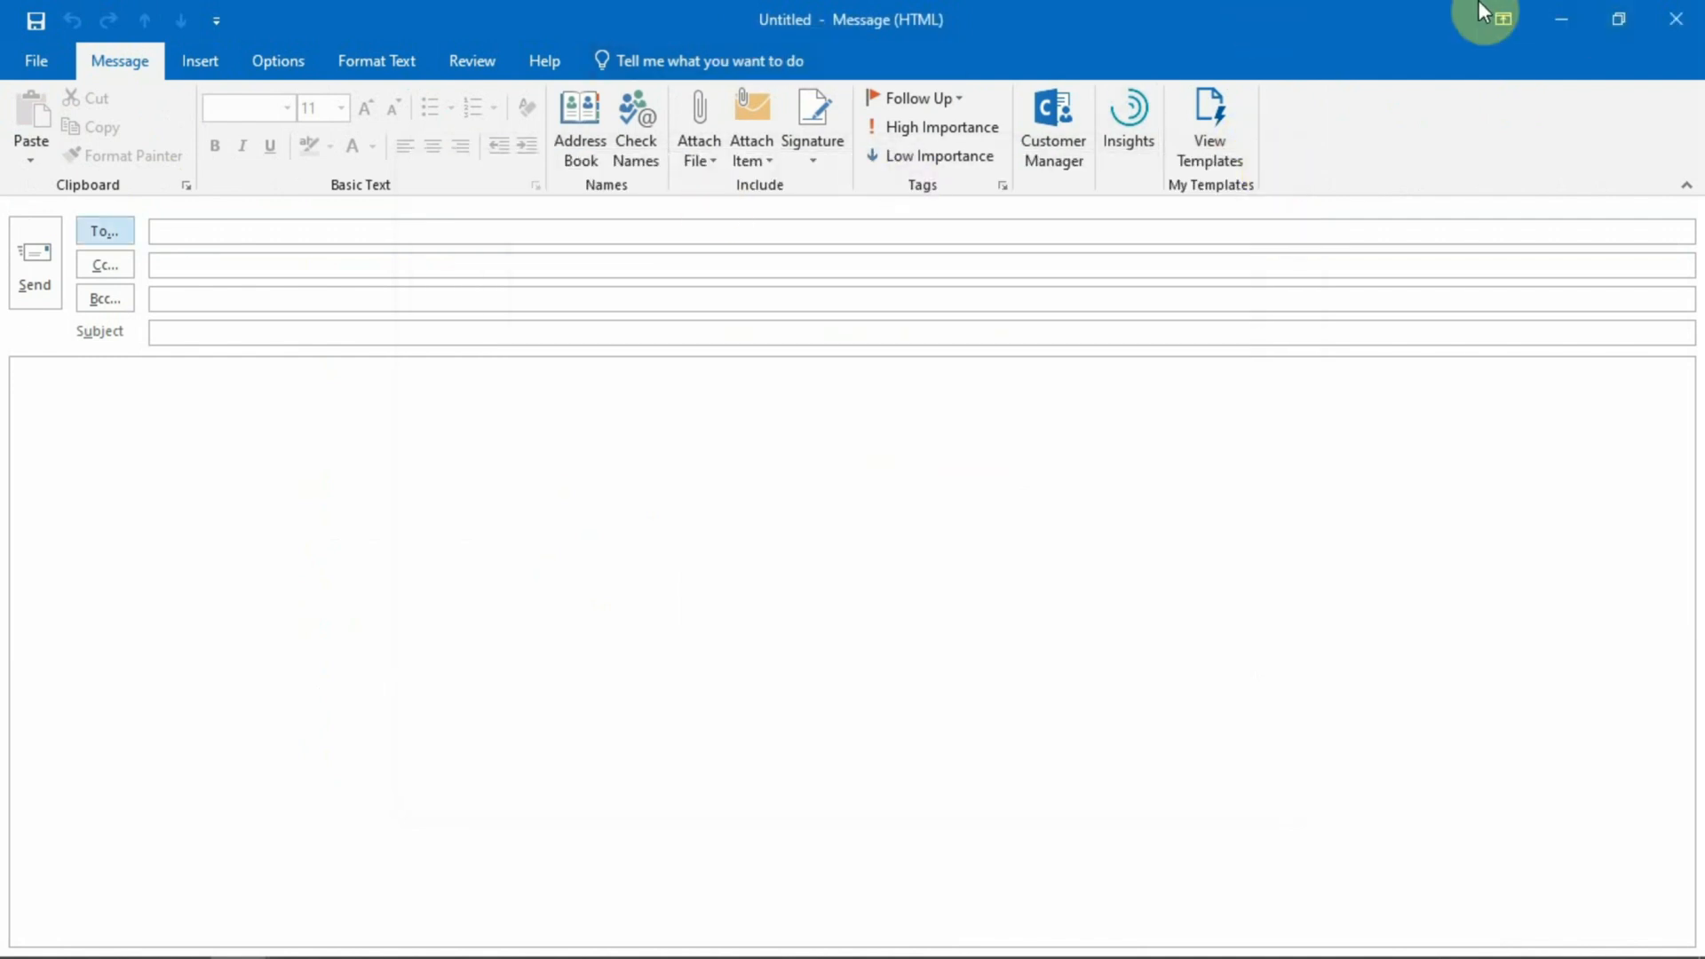
left_click(1676, 19)
left_click(130, 905)
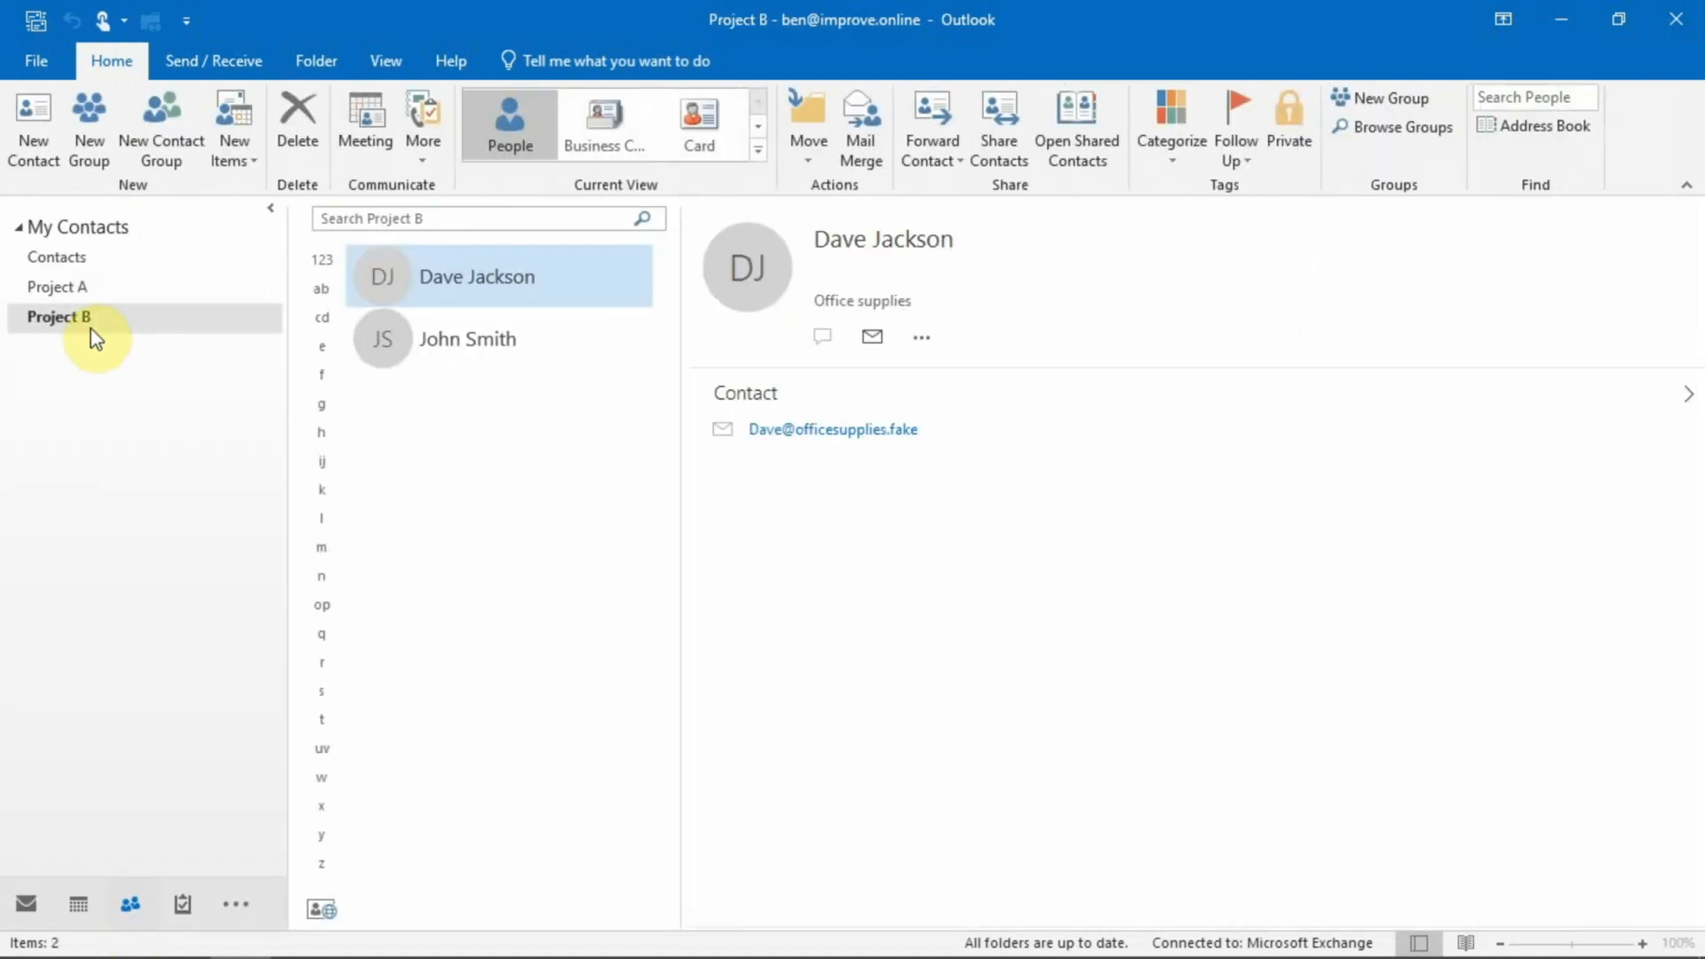
left_click(462, 337, "ctrl")
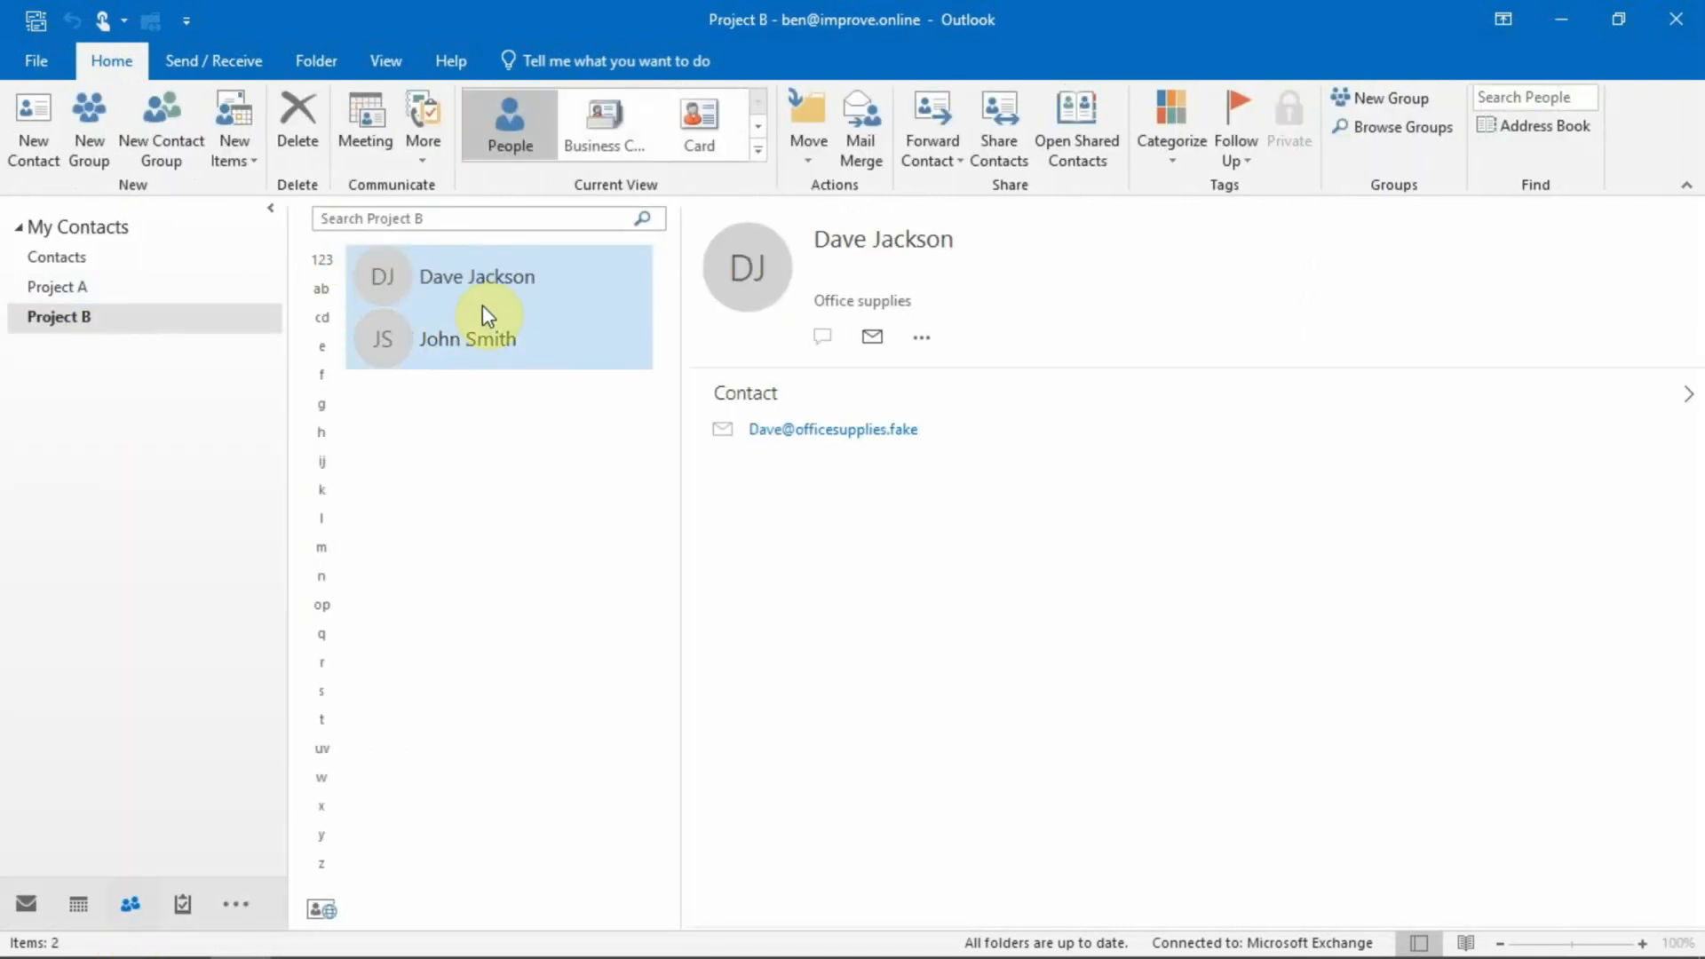
left_click_drag(501, 270, 135, 260)
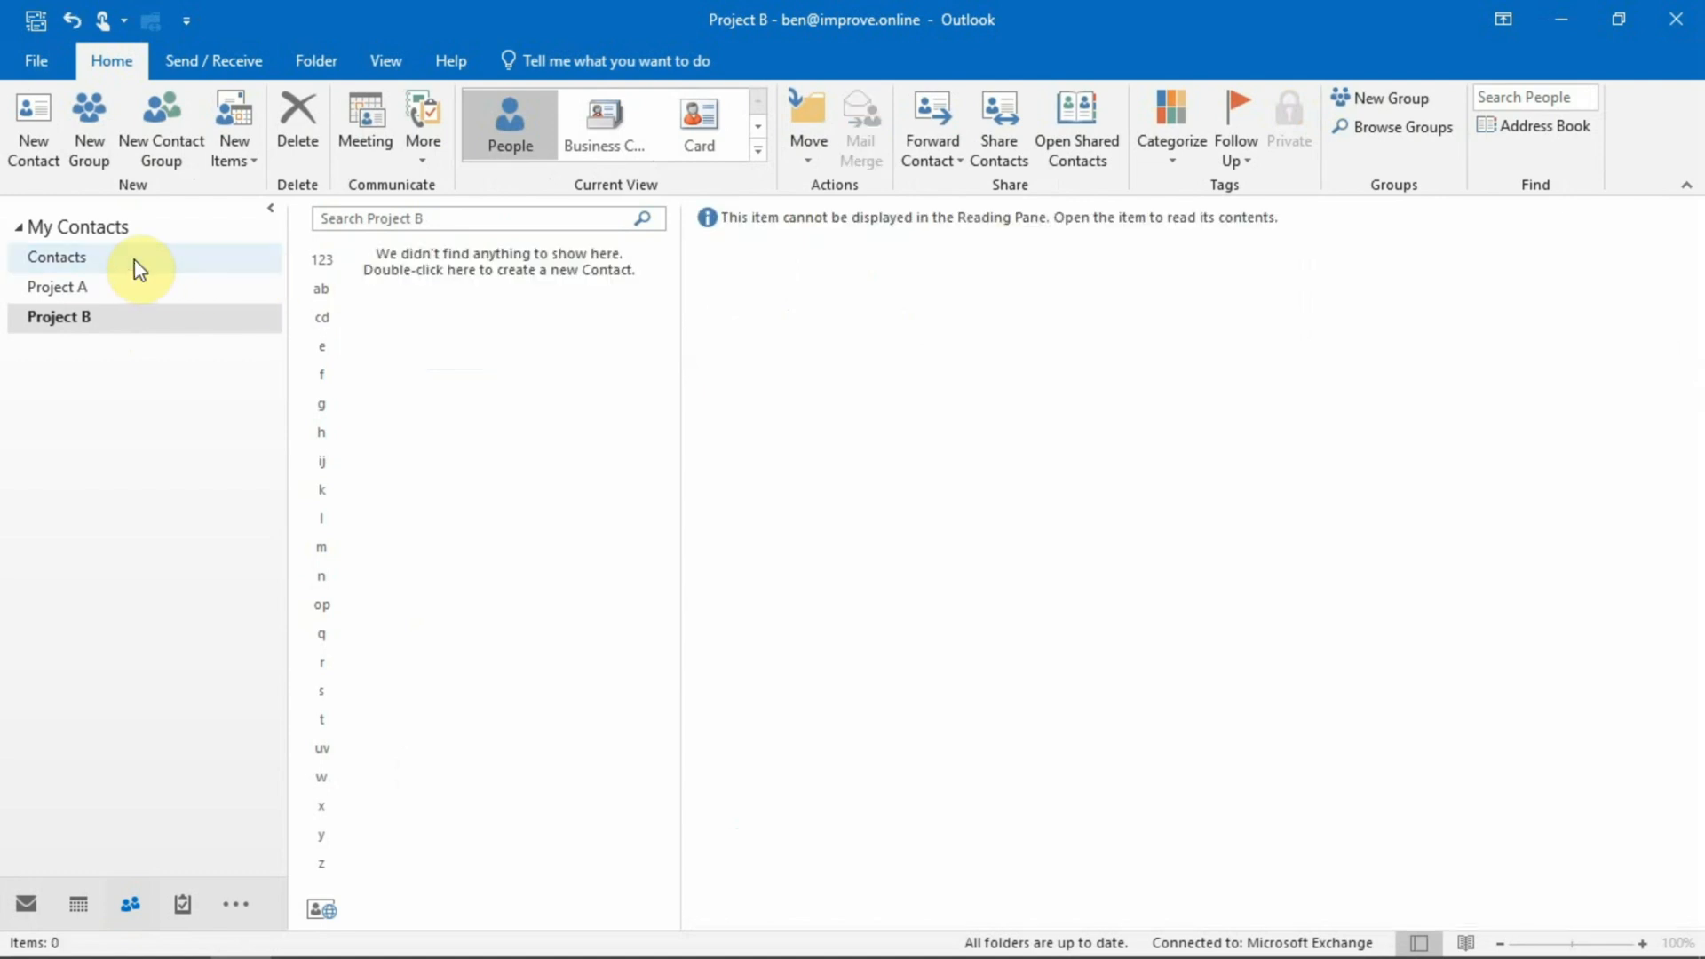
left_click(85, 264)
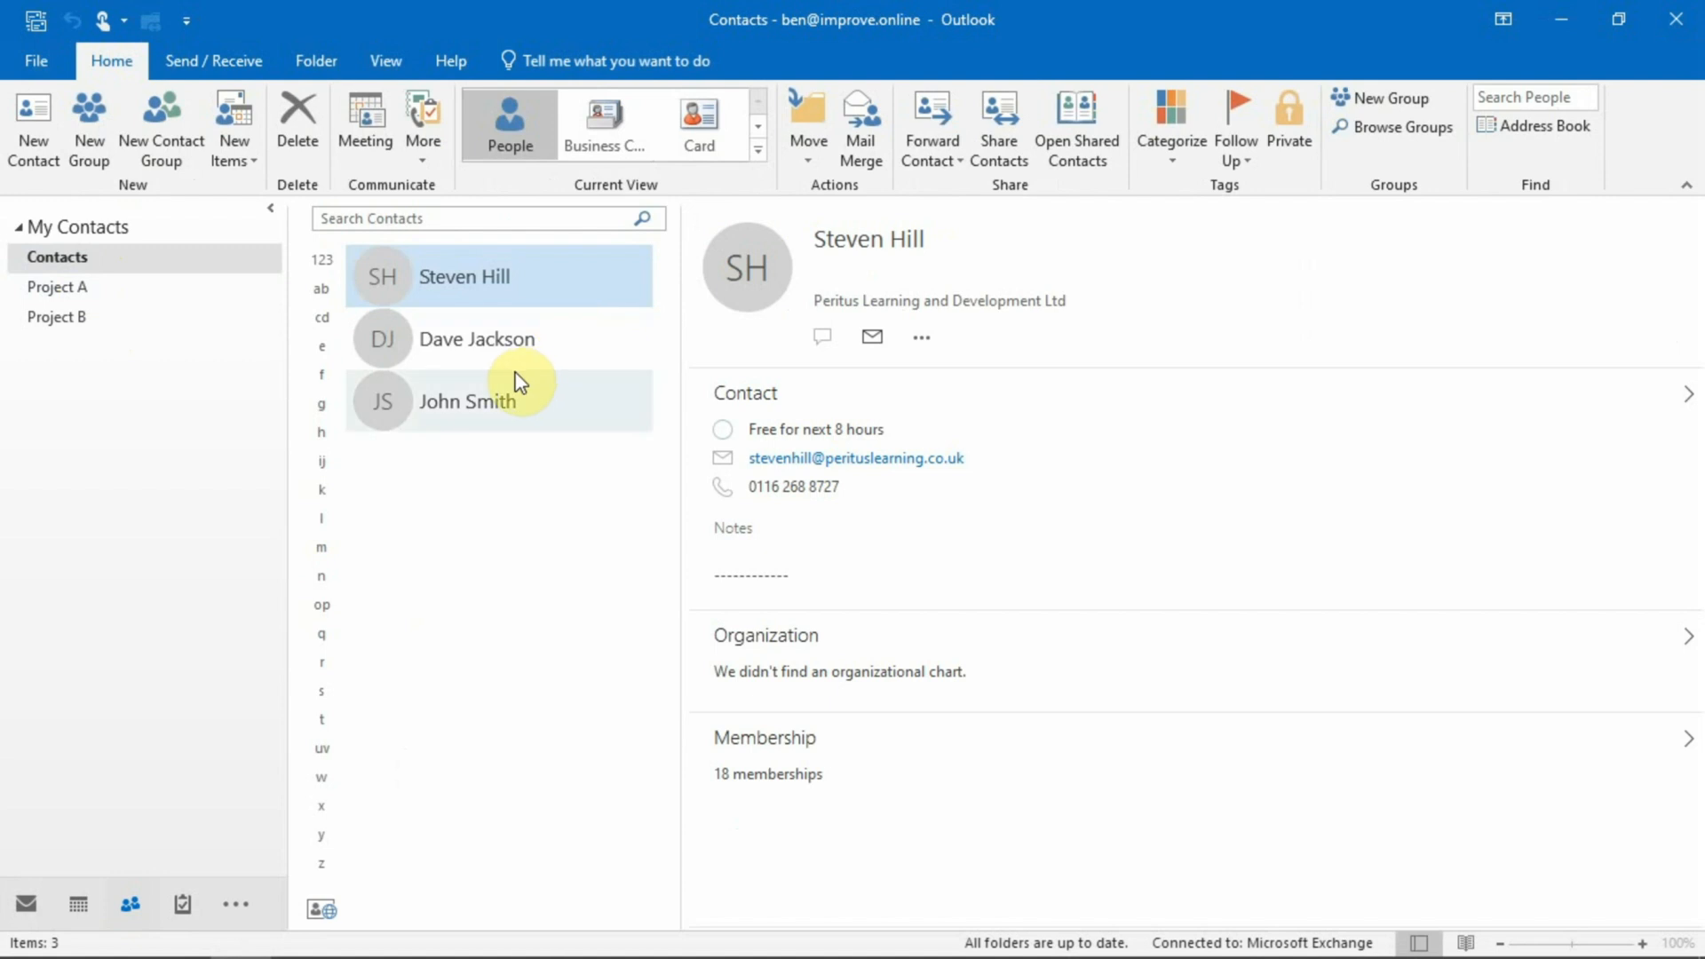
left_click(62, 327)
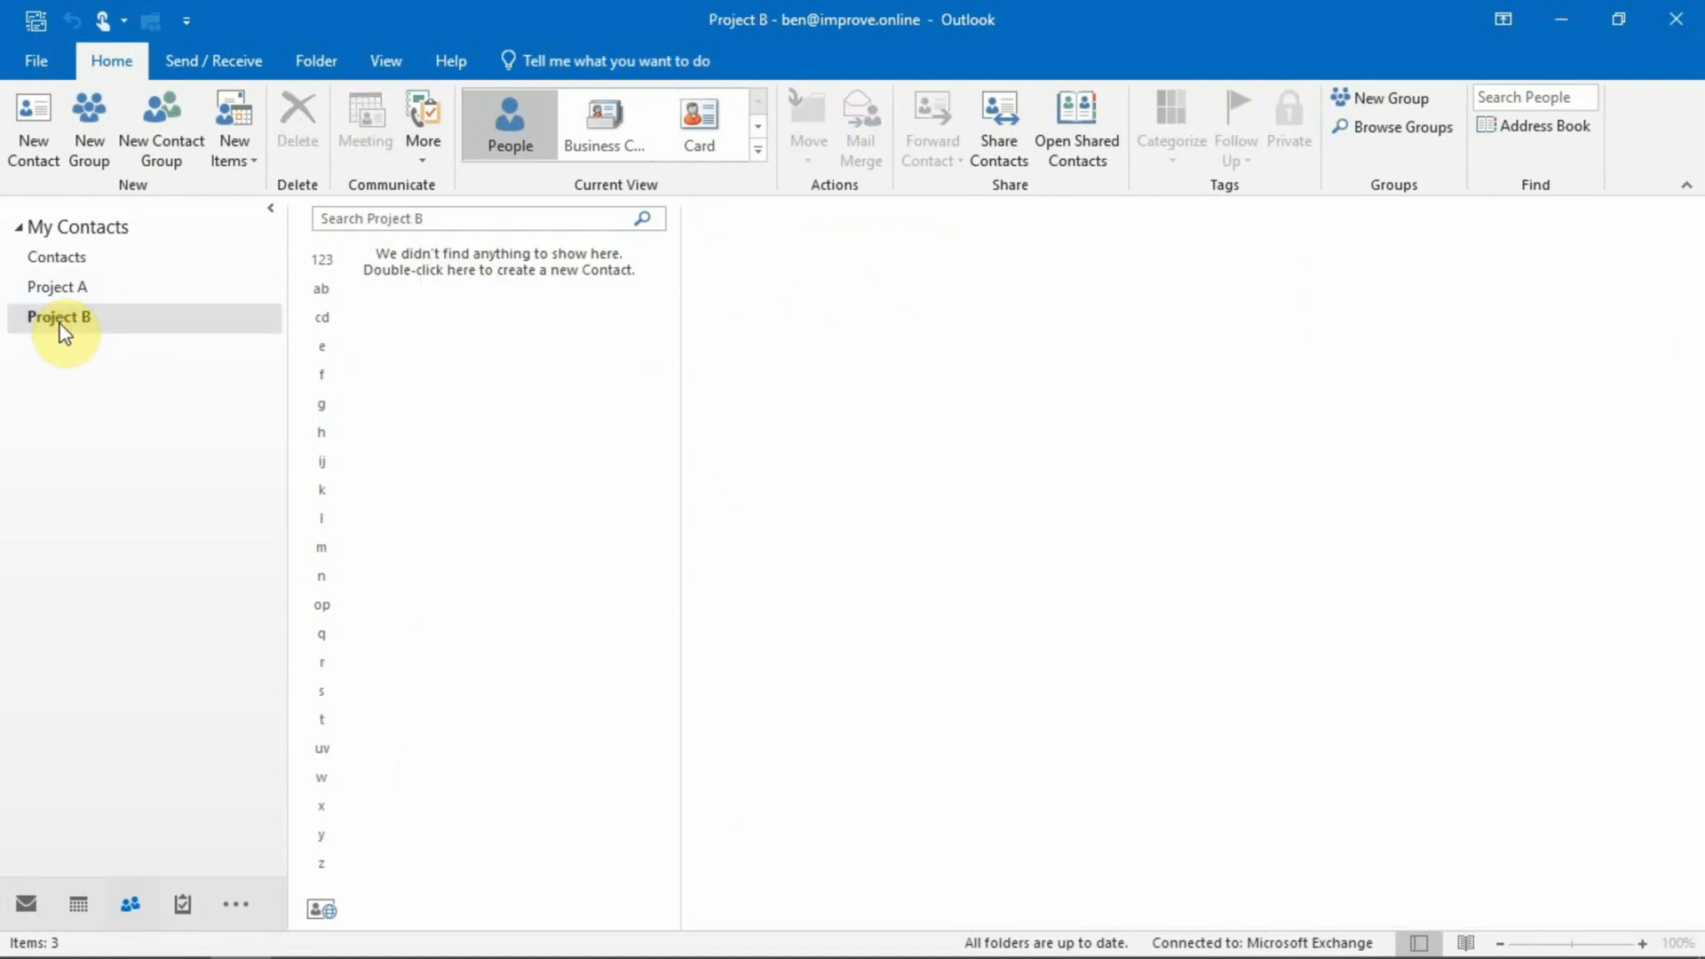
Delete the Project B folder, confirm moving it to Deleted Items, and return to Contacts.
right_click(61, 325)
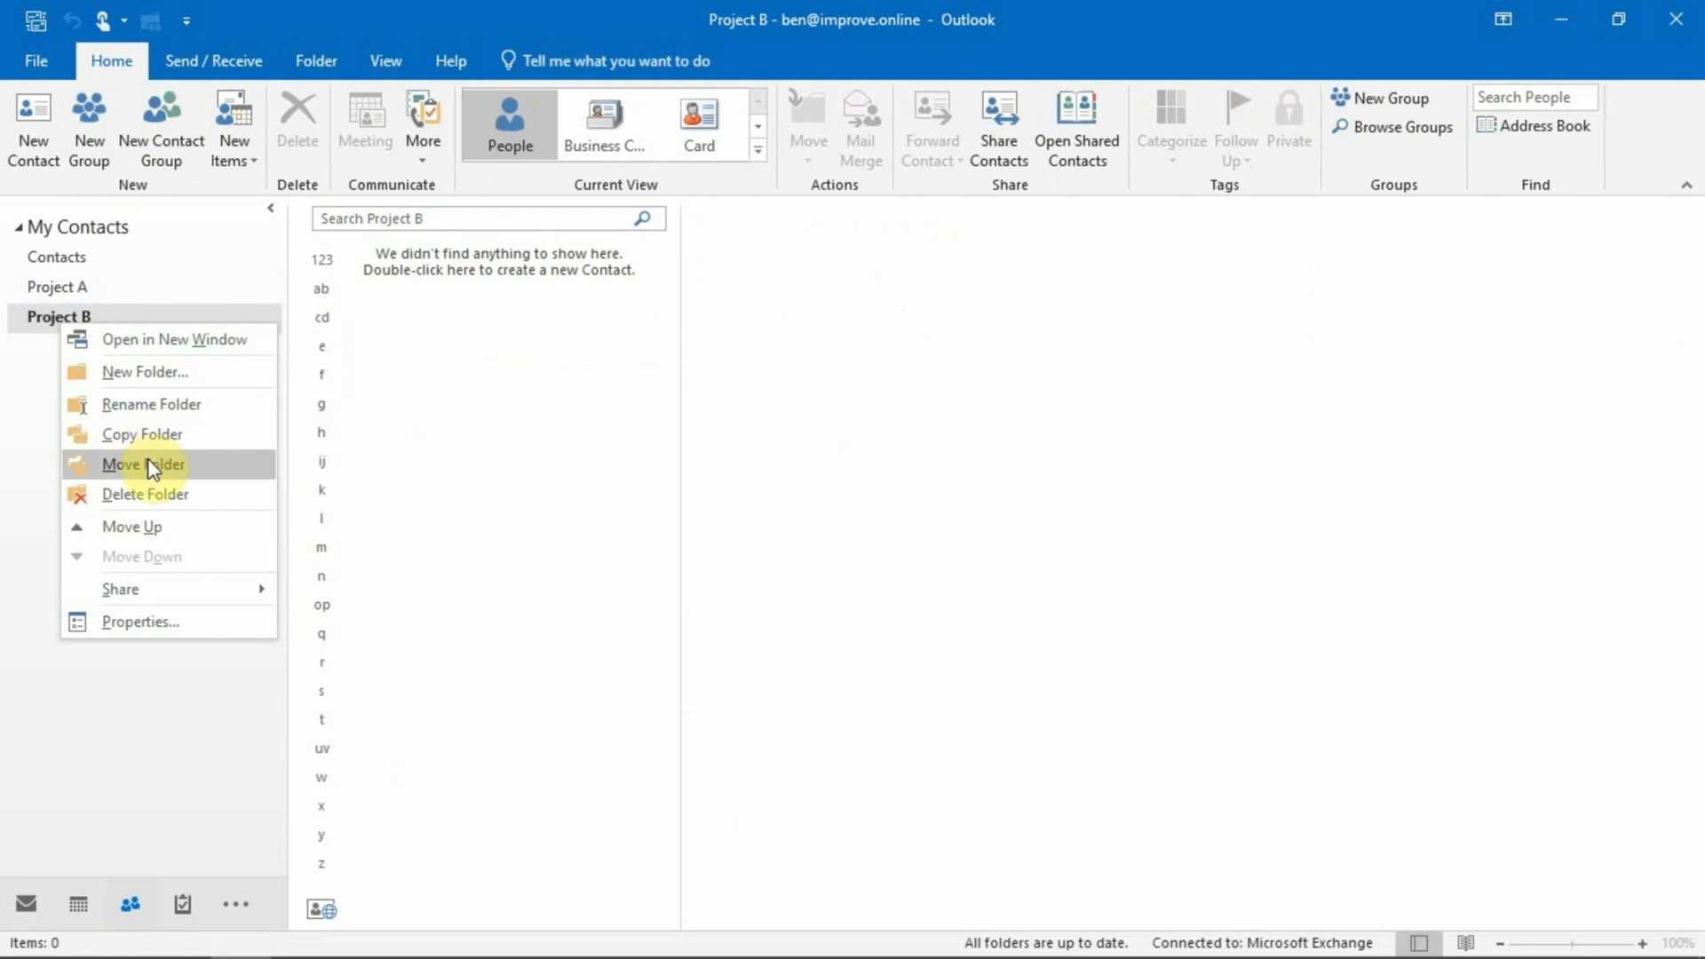
left_click(145, 494)
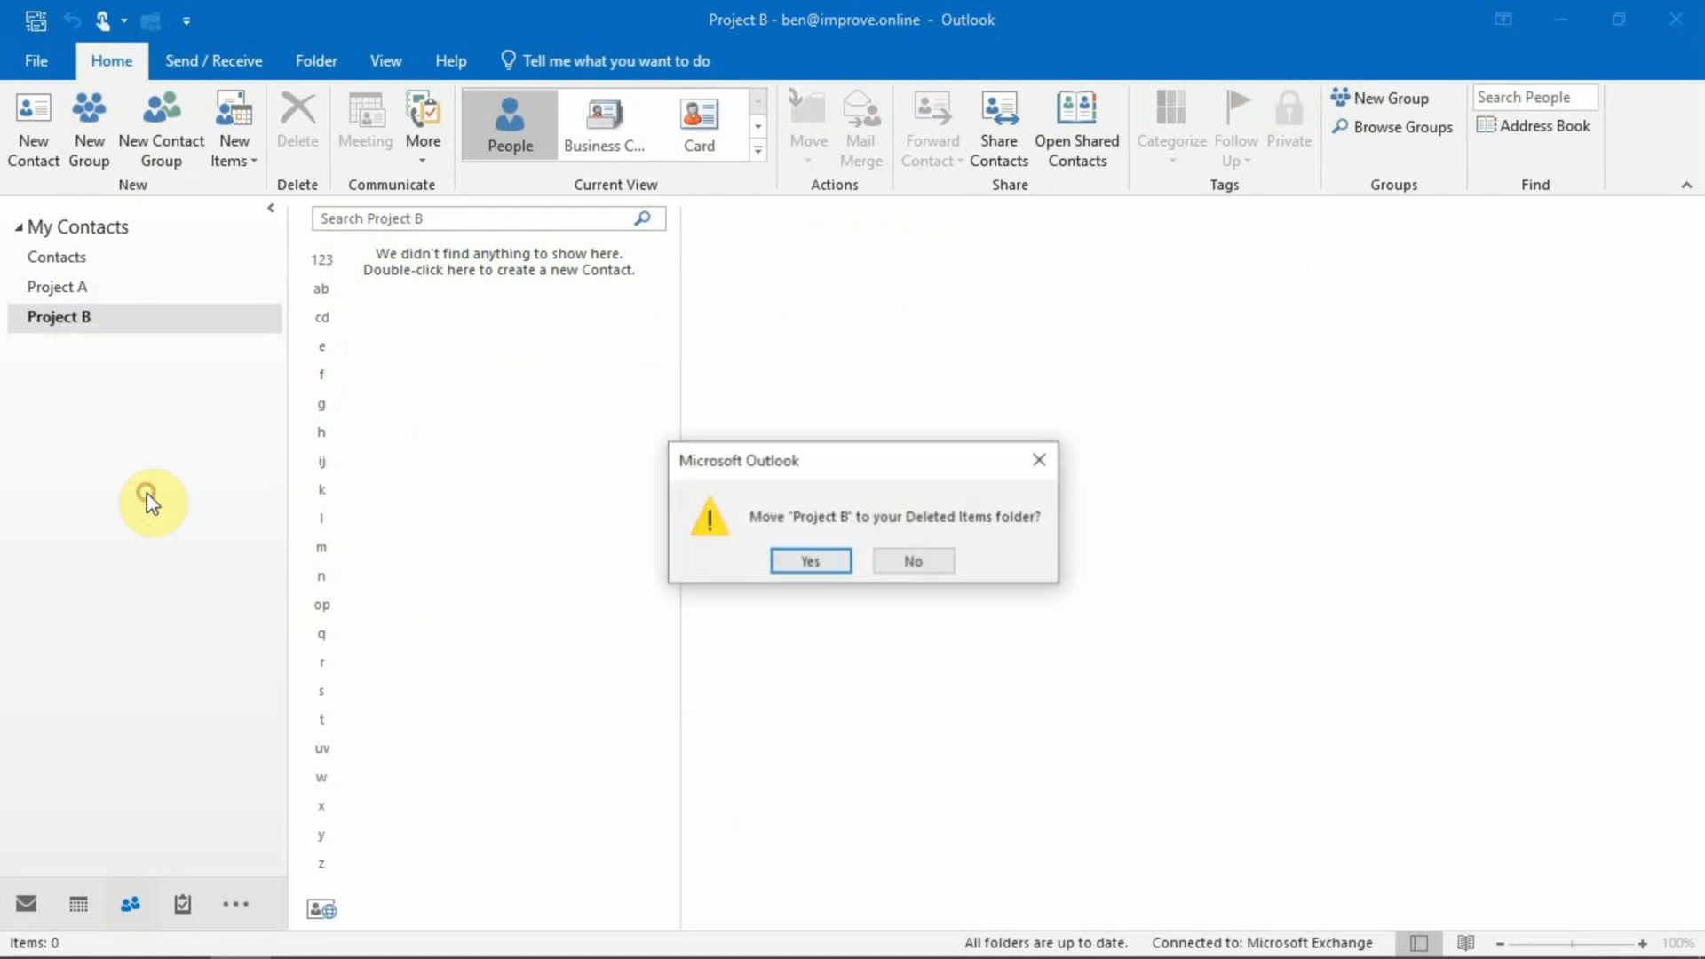
left_click(810, 562)
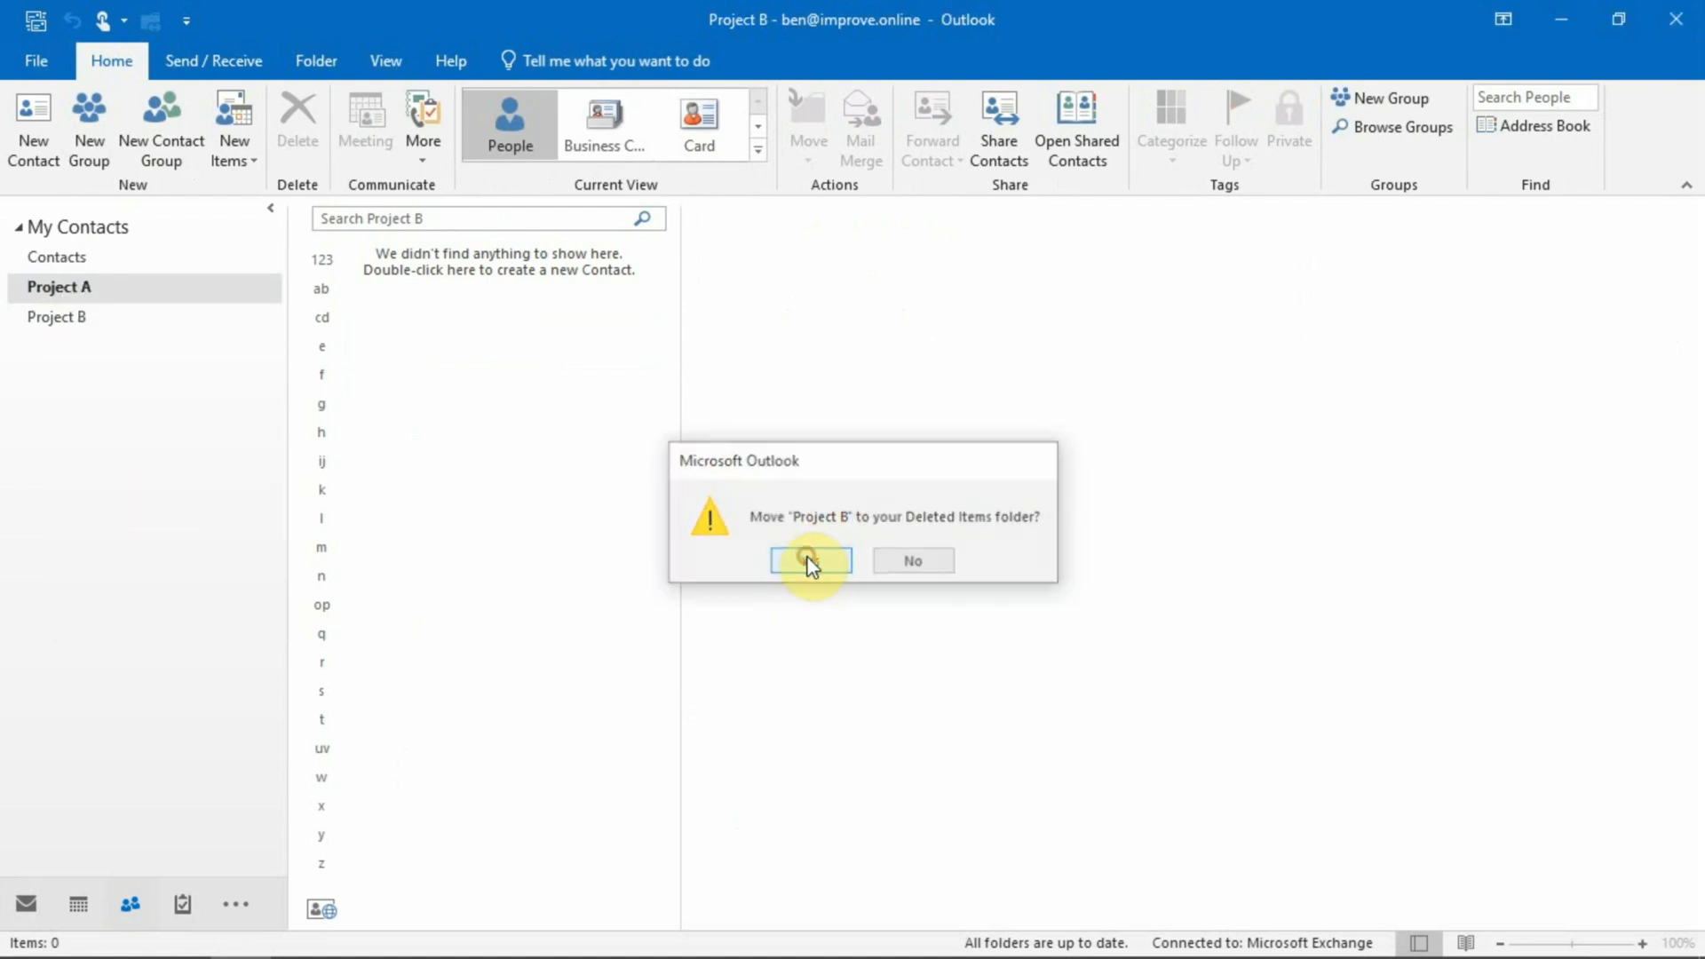
left_click(79, 268)
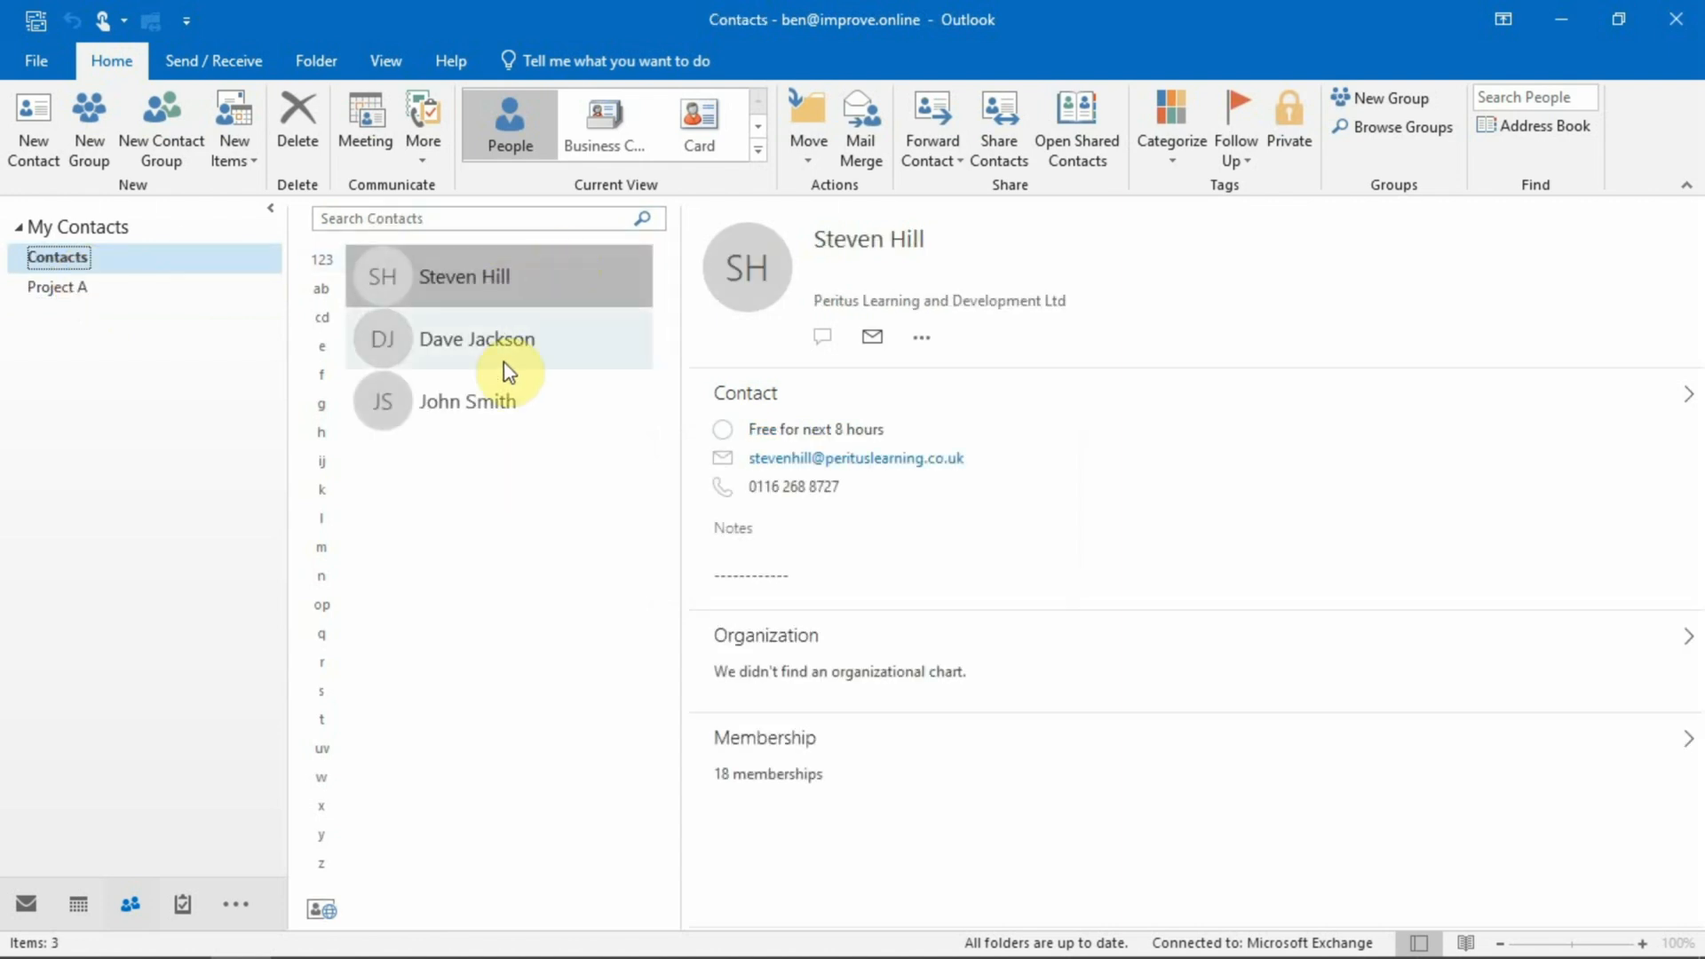